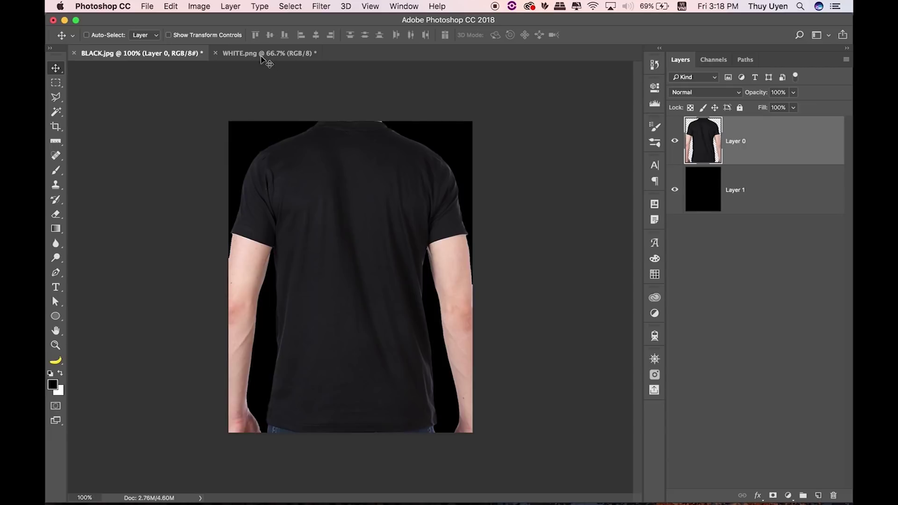
# - Switch to WHITE.png and examine its saved selection channel, returning to the composite RGB image
pyautogui.click(262, 54)
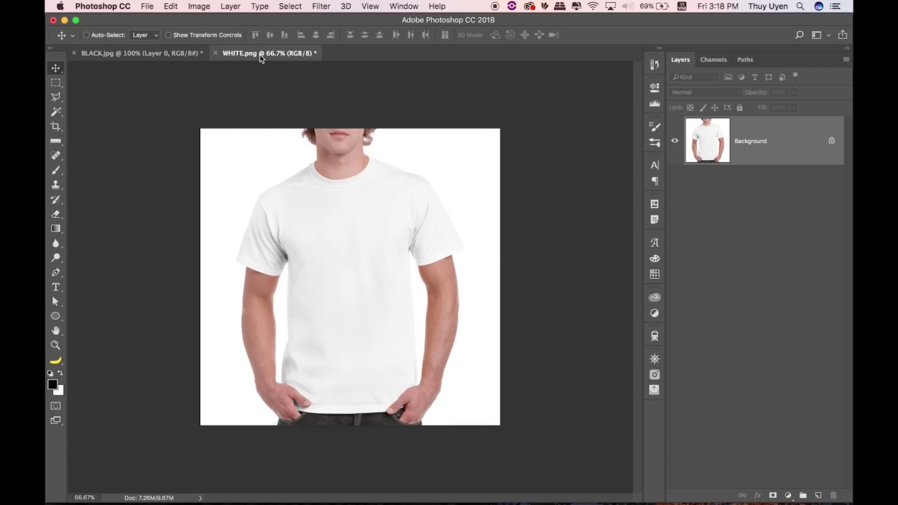
pyautogui.click(714, 60)
pyautogui.click(723, 167)
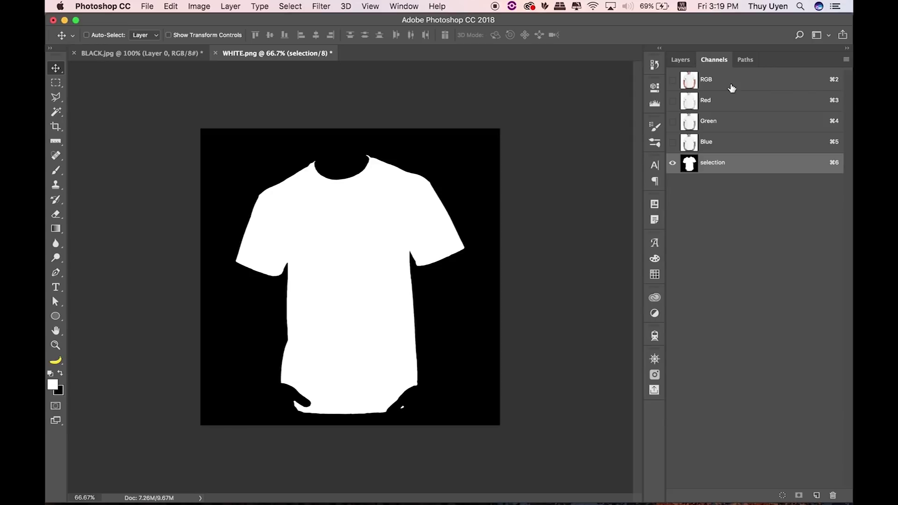
pyautogui.click(707, 82)
pyautogui.click(681, 61)
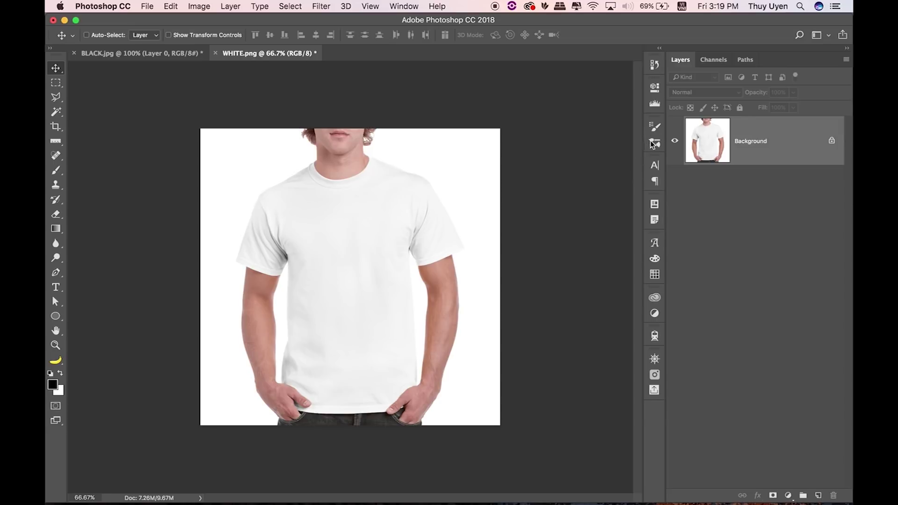
# - Load the selection channel as a selection and create a layer group masked to the white shirt
pyautogui.click(713, 59)
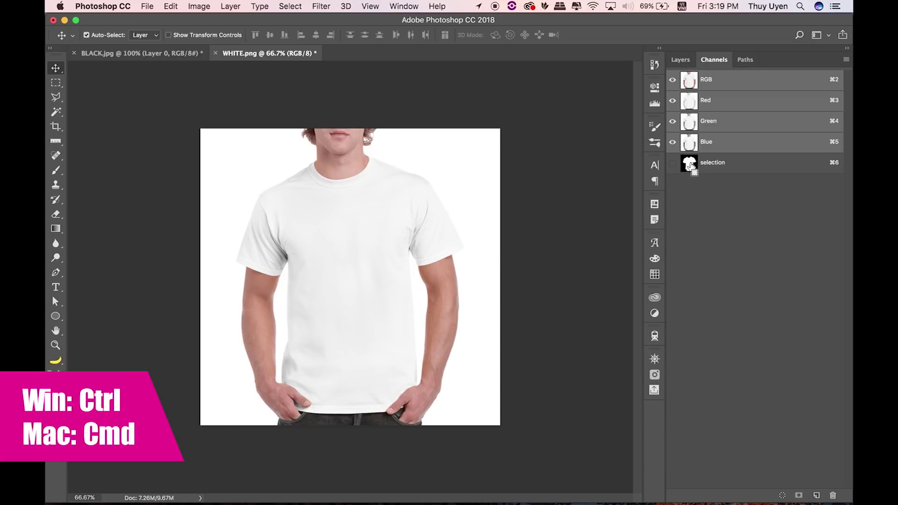
pyautogui.keyDown('super'); pyautogui.click(691, 166); pyautogui.keyUp('super')
pyautogui.click(681, 60)
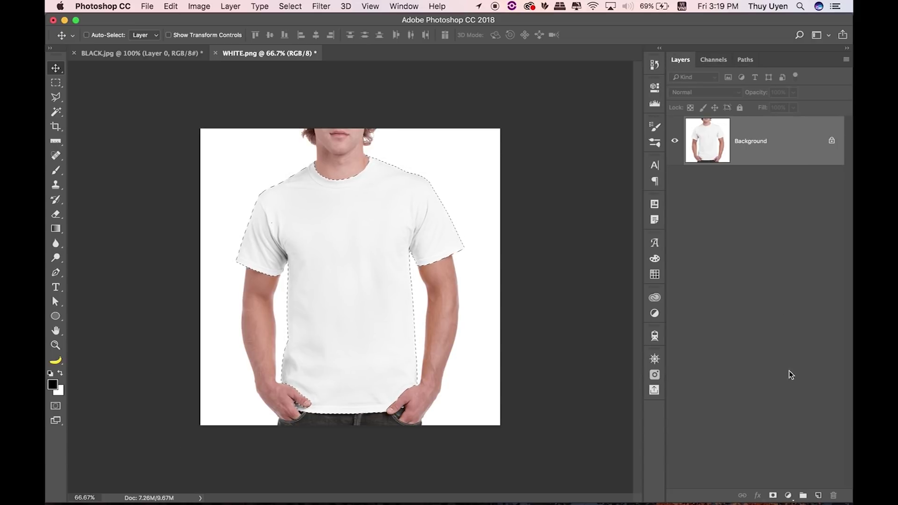
pyautogui.click(803, 495)
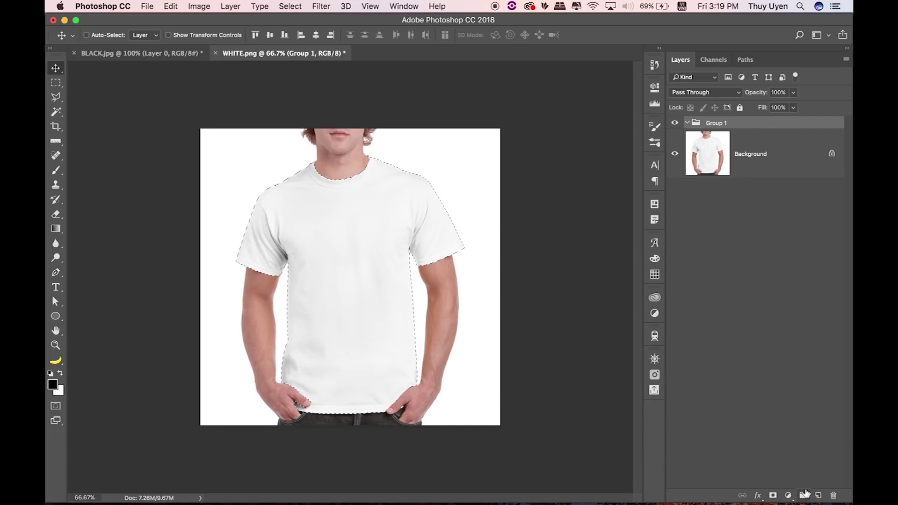
pyautogui.click(773, 496)
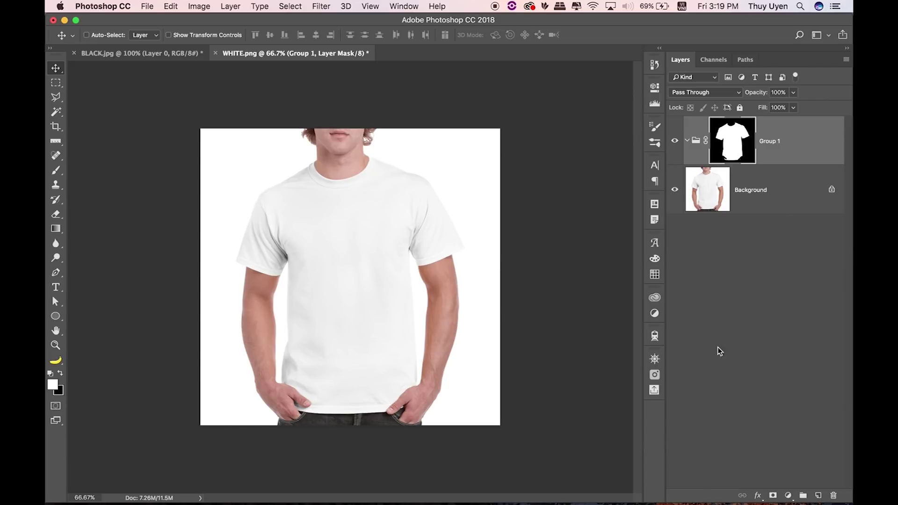
# - Add a Curves adjustment inside the masked group, moving the black point to input 223 and lowering the white point to output 63
pyautogui.click(790, 496)
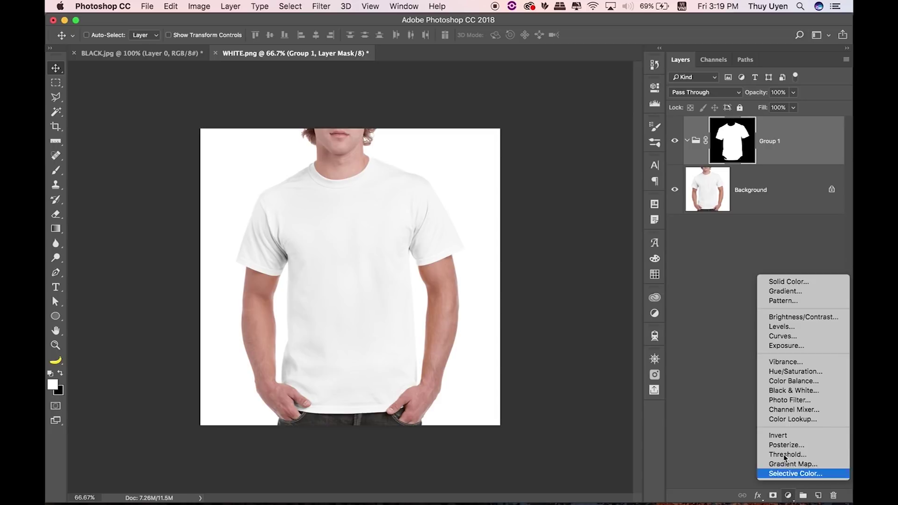
pyautogui.click(767, 337)
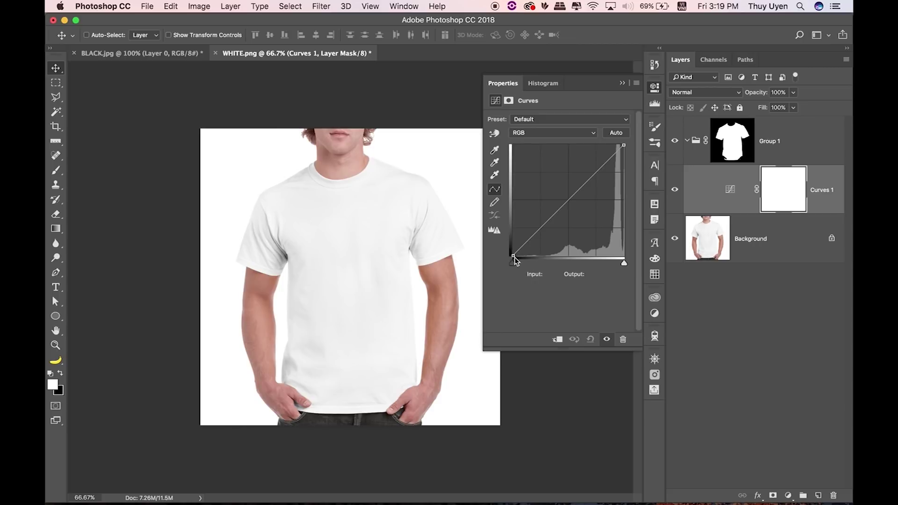
pyautogui.moveTo(513, 257); pyautogui.dragTo(610, 260)
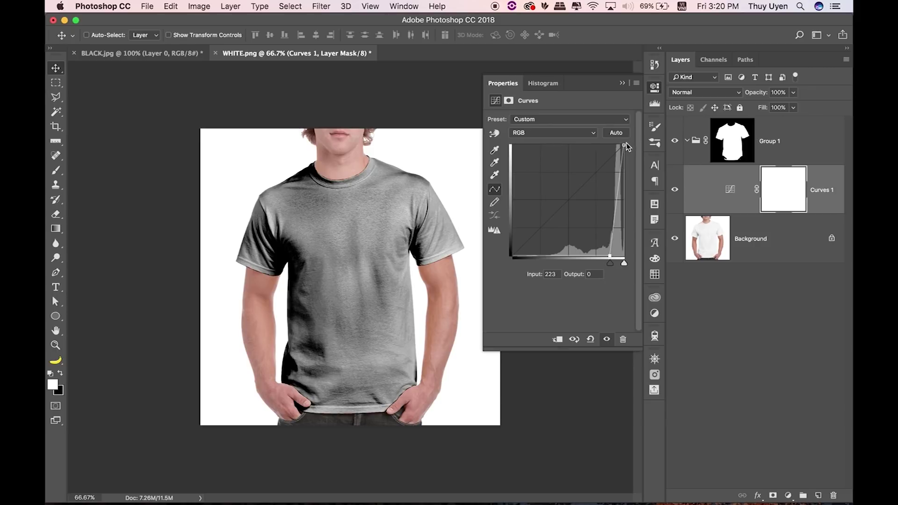
pyautogui.moveTo(625, 146); pyautogui.dragTo(651, 227)
# - Inspect the darkened shirt up close and refine the curve's black point to input 228, output 0
pyautogui.press('super+plus')
pyautogui.press('super+plus')
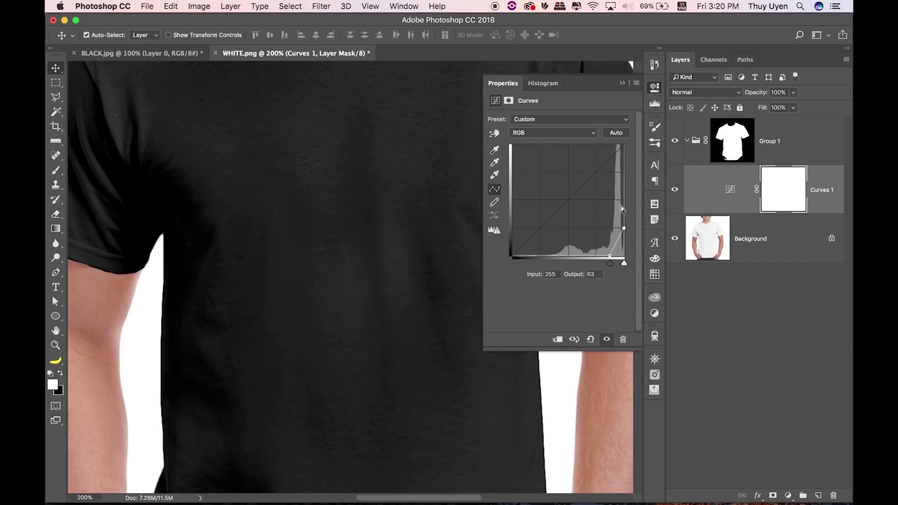
pyautogui.press('super+minus')
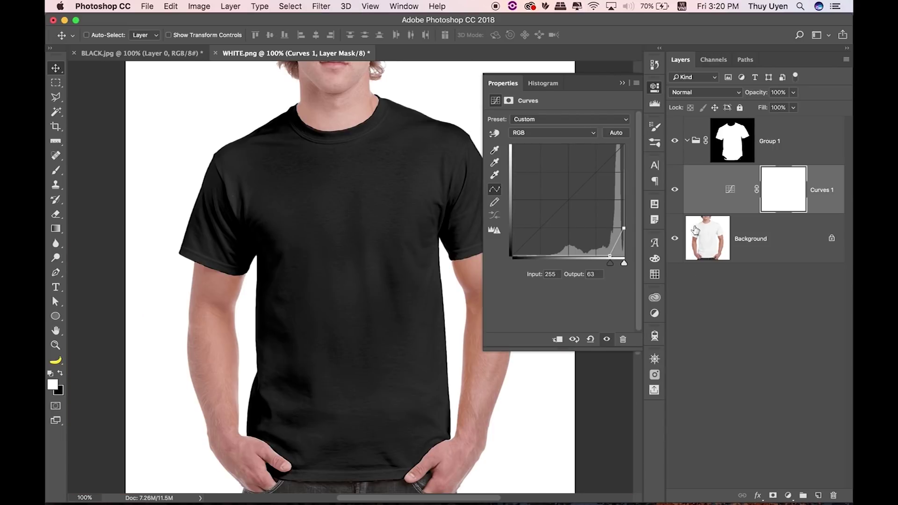
pyautogui.moveTo(610, 256)
pyautogui.mouseDown()
pyautogui.moveTo(595, 263)
pyautogui.moveTo(613, 259)
pyautogui.mouseUp()
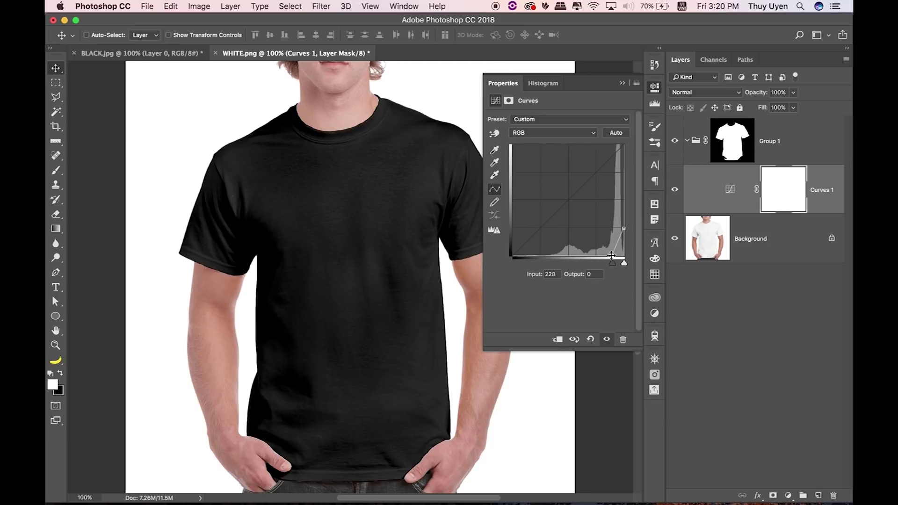
pyautogui.click(622, 83)
pyautogui.press('super+minus')
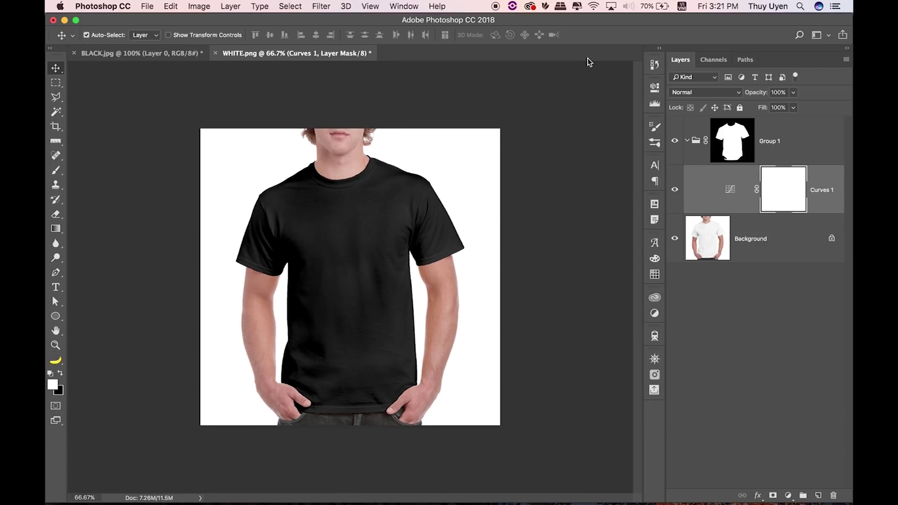
pyautogui.press('super+plus')
pyautogui.press('super+plus')
pyautogui.press('super+plus')
pyautogui.press('super+minus')
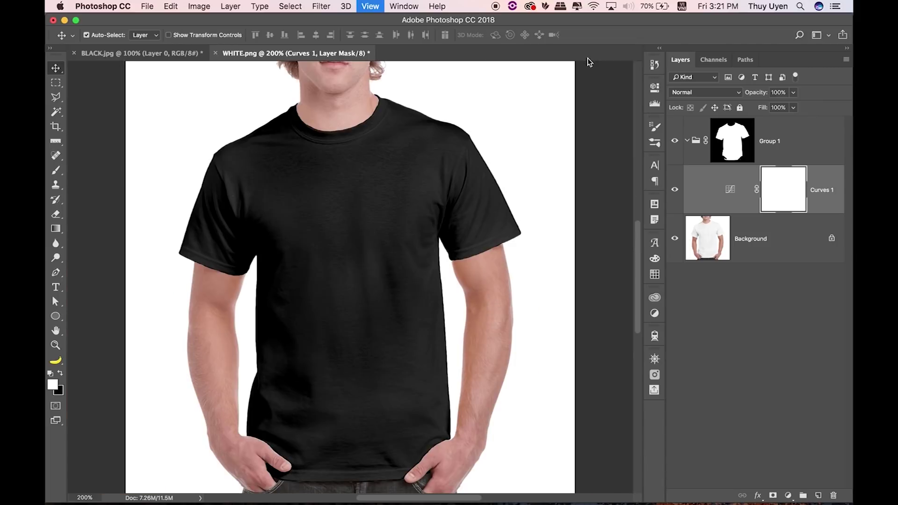
# - In BLACK.jpg, load the Tshirt channel as a selection and create a layer group masked to the shirt
pyautogui.click(128, 54)
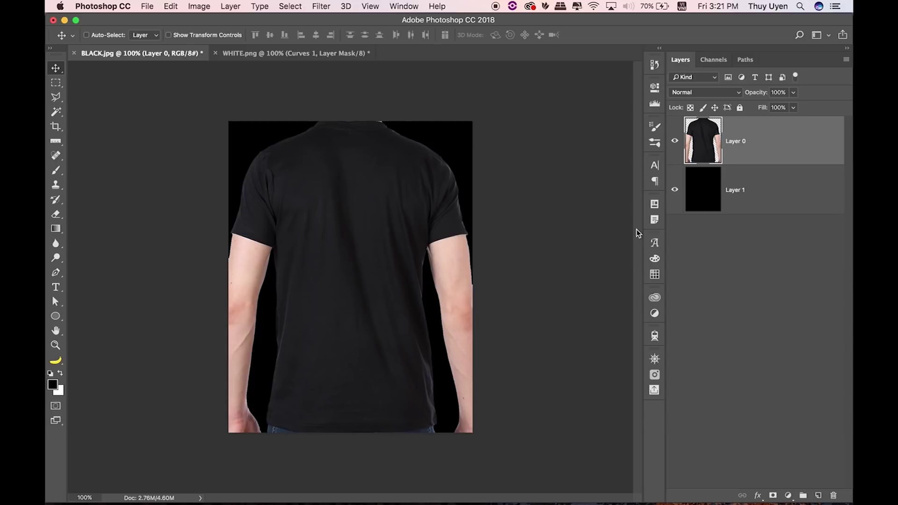
pyautogui.click(714, 59)
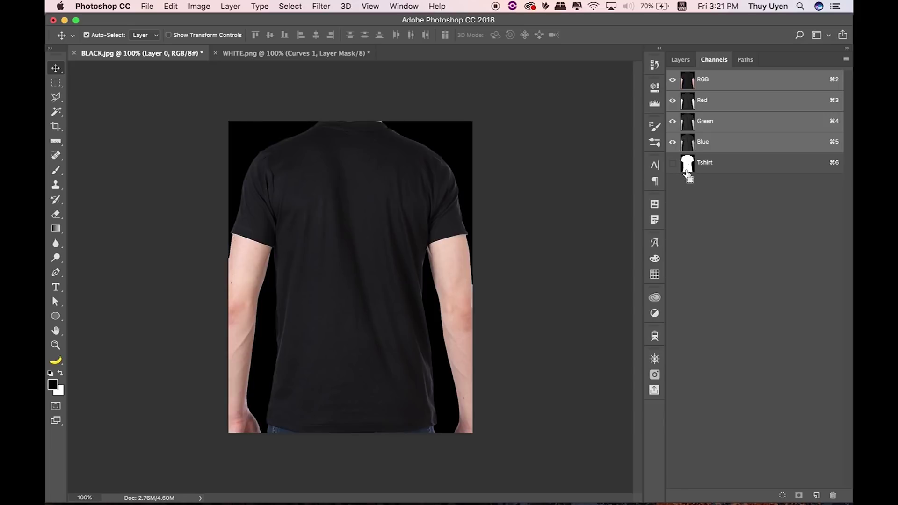
pyautogui.keyDown('super'); pyautogui.click(686, 168); pyautogui.keyUp('super')
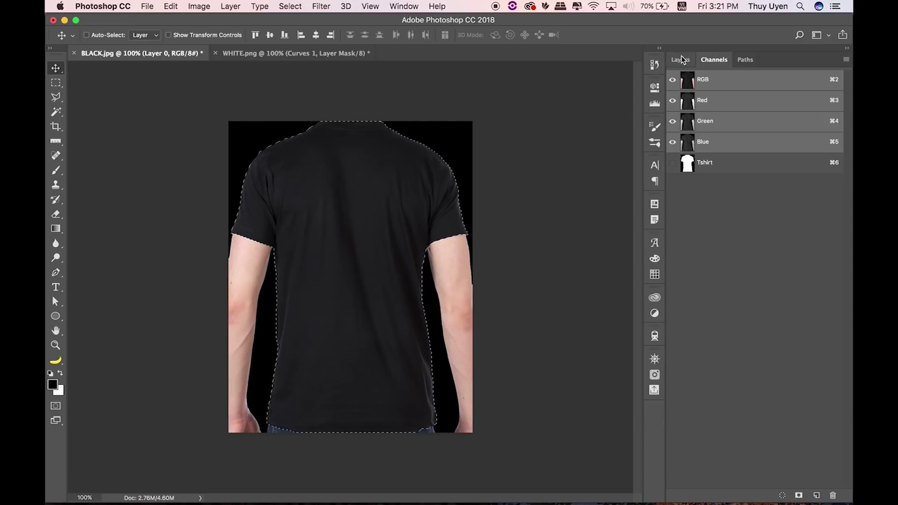
pyautogui.click(681, 58)
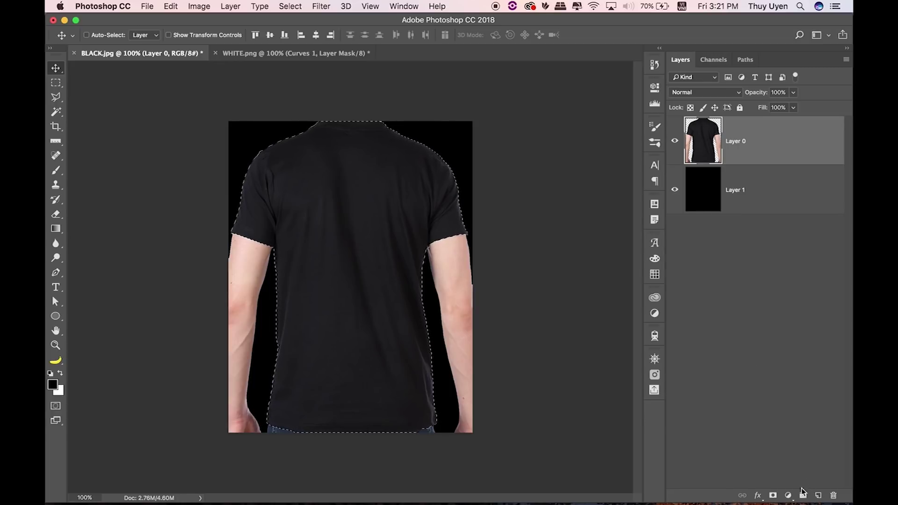
pyautogui.click(803, 496)
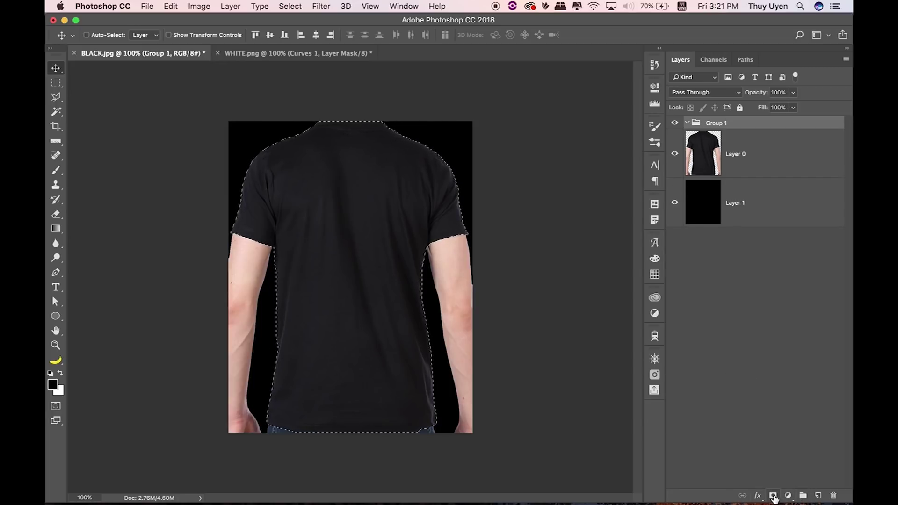
pyautogui.click(772, 496)
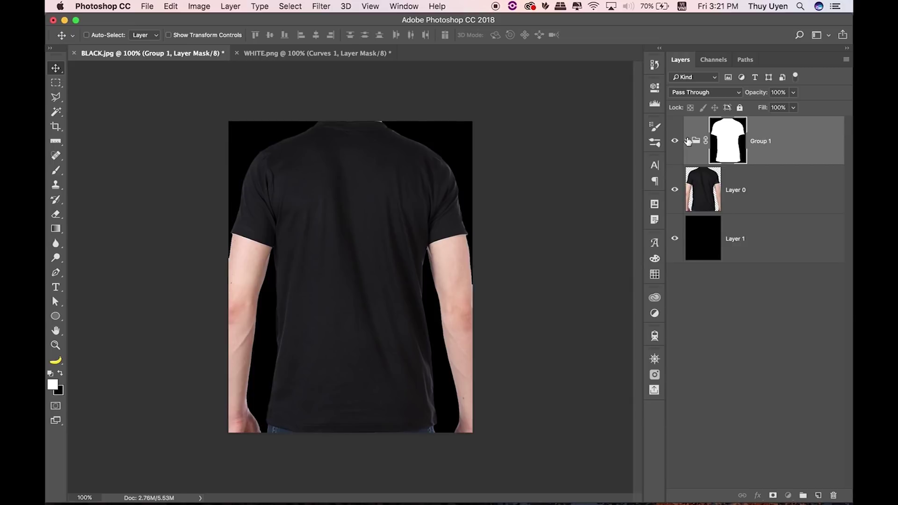
# - Add a white (ffffff) Solid Color fill layer inside the masked shirt group
pyautogui.click(789, 496)
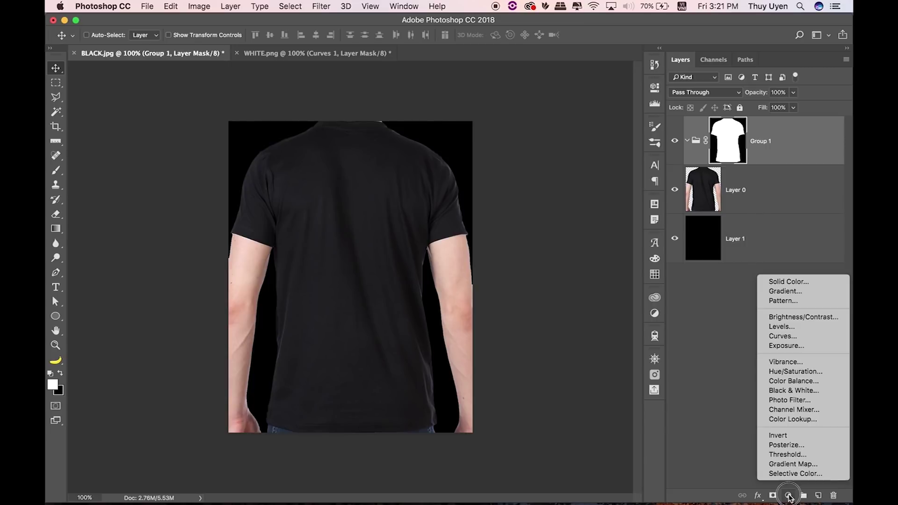
pyautogui.click(780, 280)
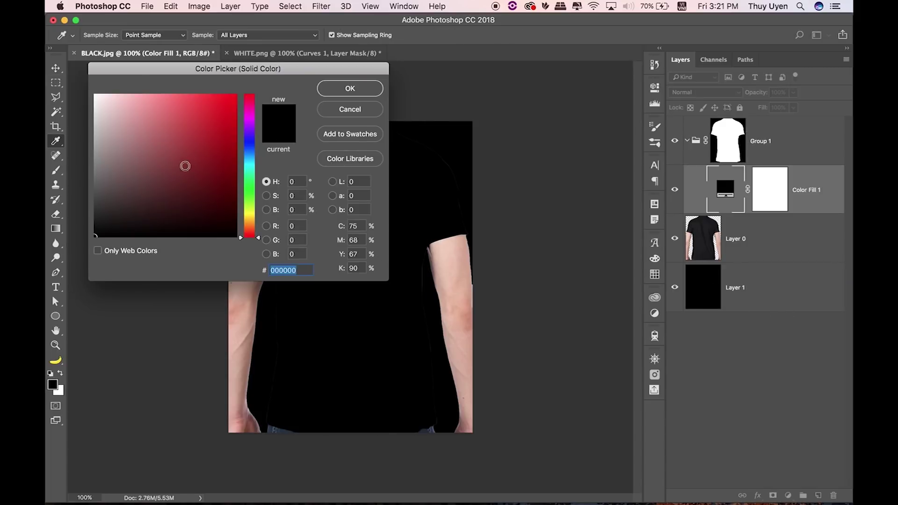
pyautogui.moveTo(131, 141); pyautogui.dragTo(79, 77)
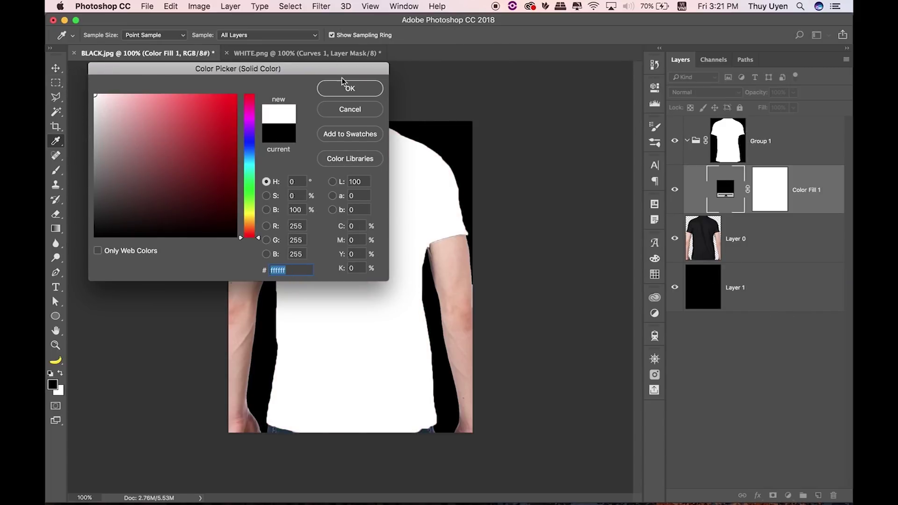
pyautogui.click(351, 87)
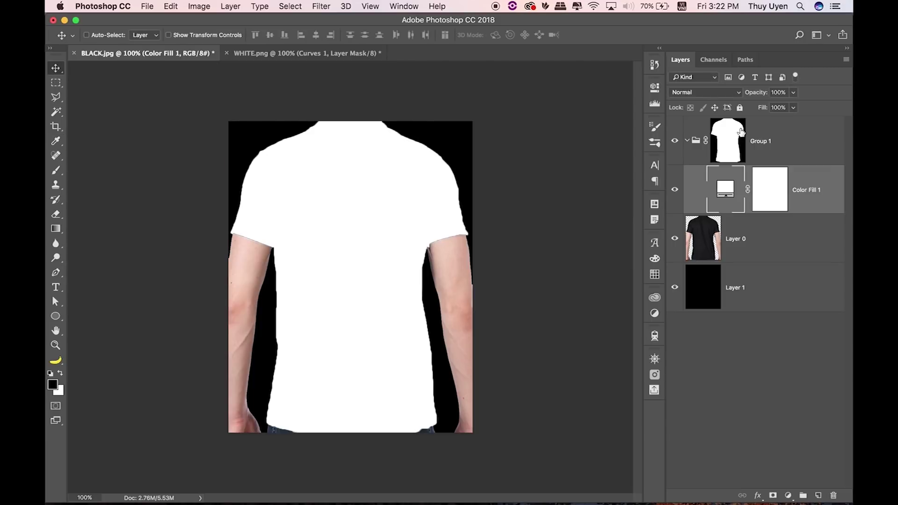
# - Set the white fill layer's blend mode to Soft Light
pyautogui.click(675, 189)
pyautogui.click(702, 94)
pyautogui.click(697, 124)
pyautogui.click(706, 93)
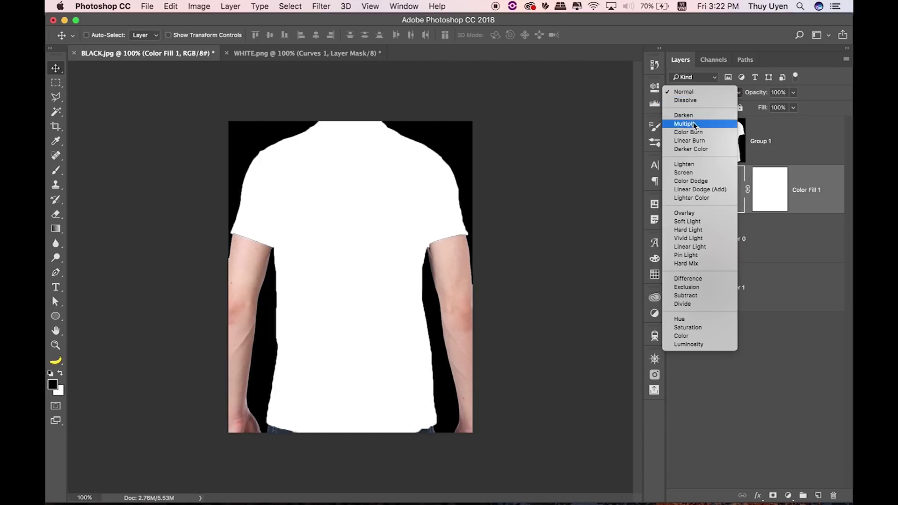
pyautogui.click(688, 222)
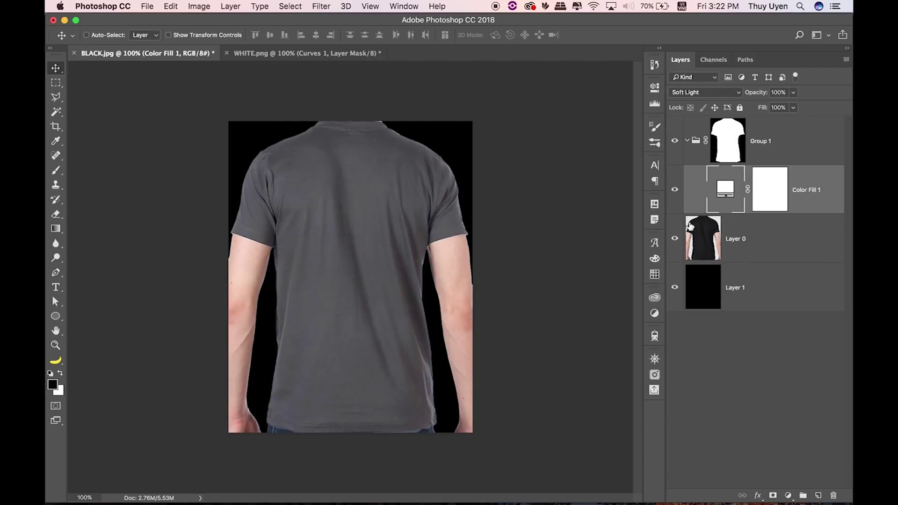
# - Compare the shirt with the white fill layer shown and hidden
pyautogui.click(675, 190)
pyautogui.click(677, 191)
pyautogui.click(676, 191)
pyautogui.click(676, 190)
pyautogui.click(676, 191)
pyautogui.click(676, 191)
# - Try the Overlay blend mode on the white fill layer and return it to Soft Light
pyautogui.click(704, 92)
pyautogui.click(697, 81)
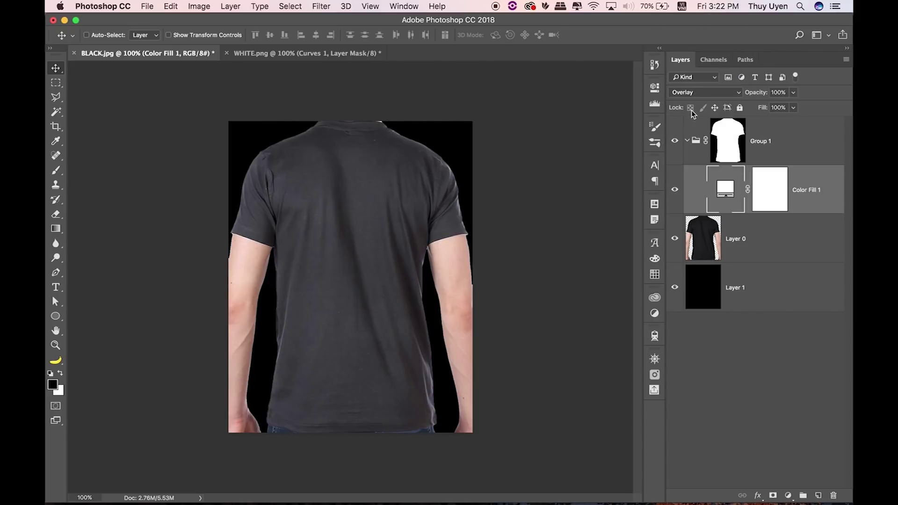
pyautogui.click(711, 94)
pyautogui.click(702, 71)
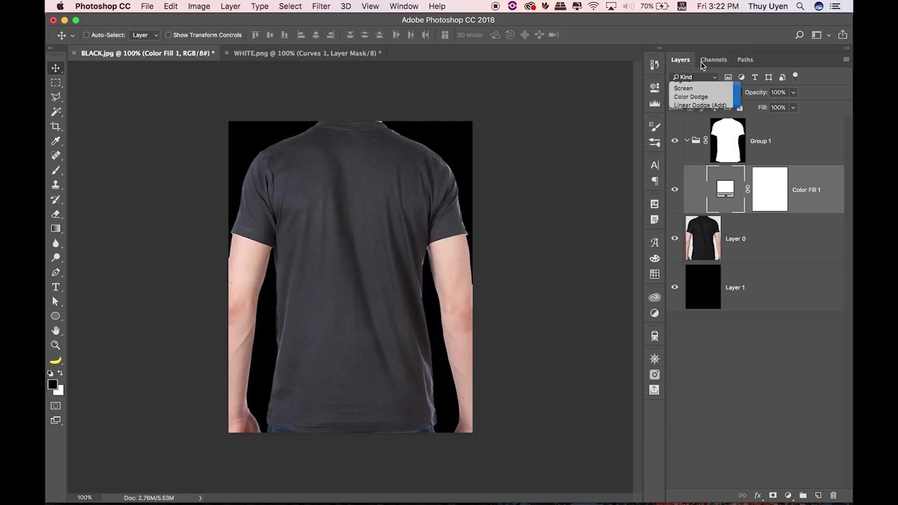
pyautogui.click(709, 94)
pyautogui.click(686, 143)
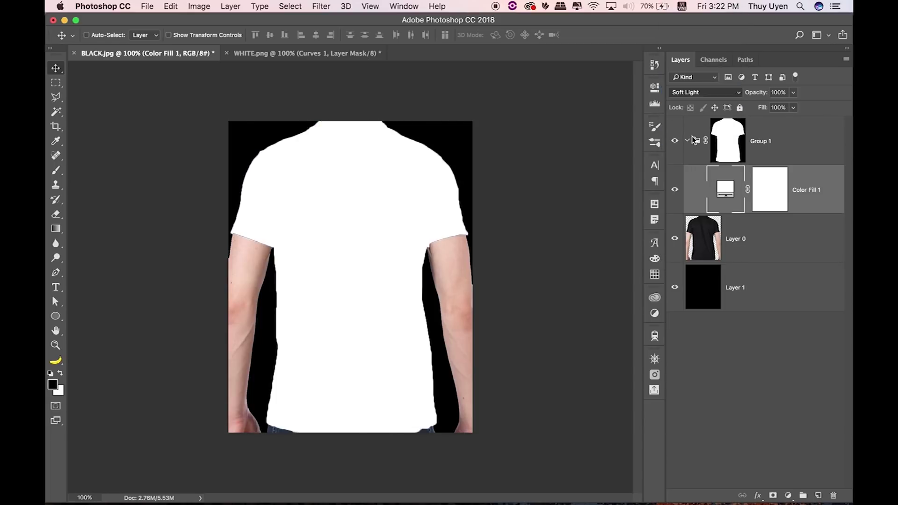
pyautogui.click(676, 190)
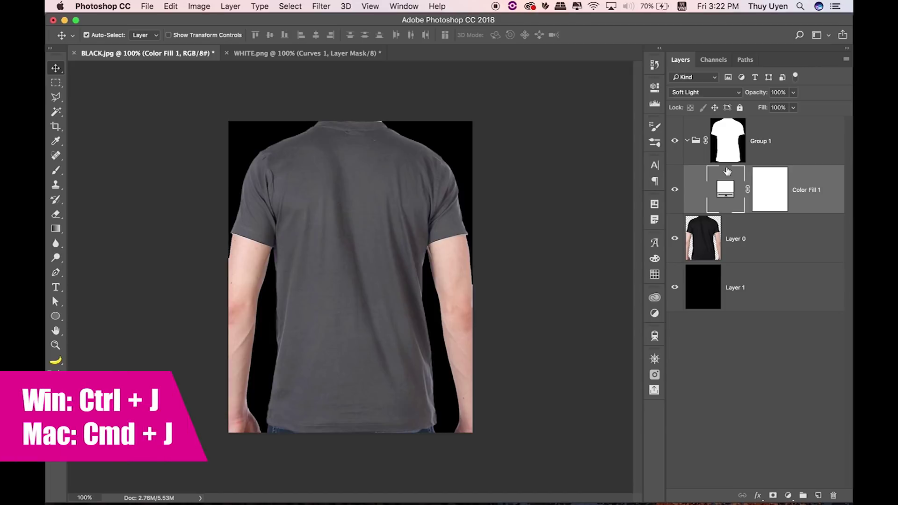
# - Duplicate the Soft Light white fill layer three times and compare the shirt with the top copy shown and hidden
pyautogui.press('super+j')
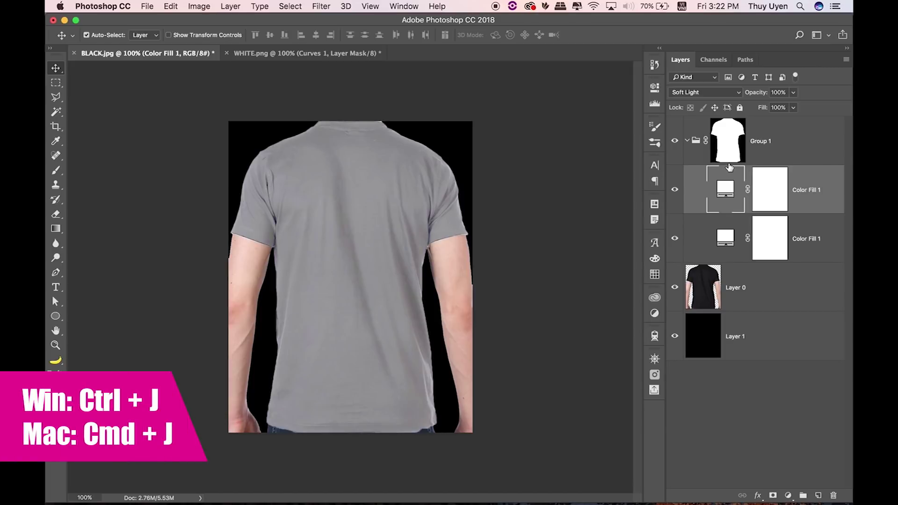
pyautogui.press('super+j')
pyautogui.press('super+j')
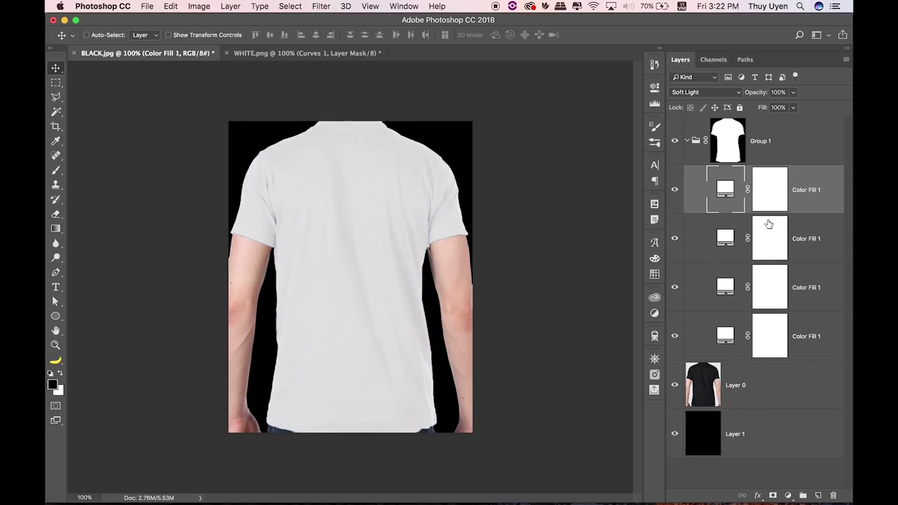
pyautogui.click(674, 189)
pyautogui.click(675, 189)
# - Set the top white fill copy's blend mode to Normal
pyautogui.click(698, 93)
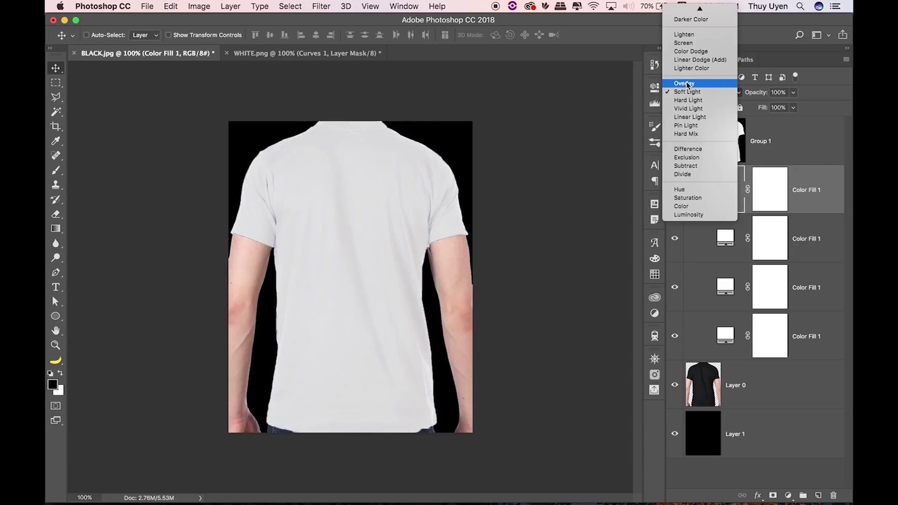
pyautogui.moveTo(697, 7)
pyautogui.click(683, 13)
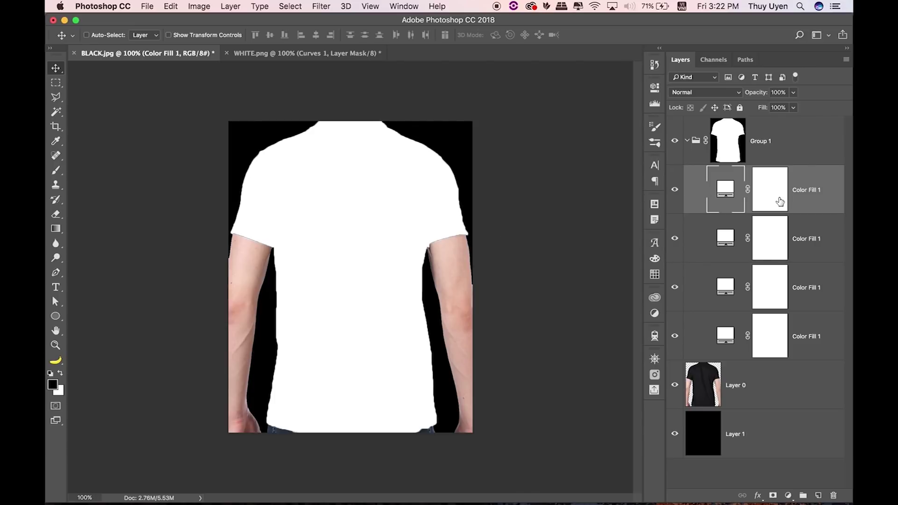
# - Open the Blending Options of the top white fill layer and move the dialog clear of the canvas
pyautogui.doubleClick(828, 180)
pyautogui.moveTo(505, 114); pyautogui.dragTo(477, 119)
pyautogui.rightClick(824, 183)
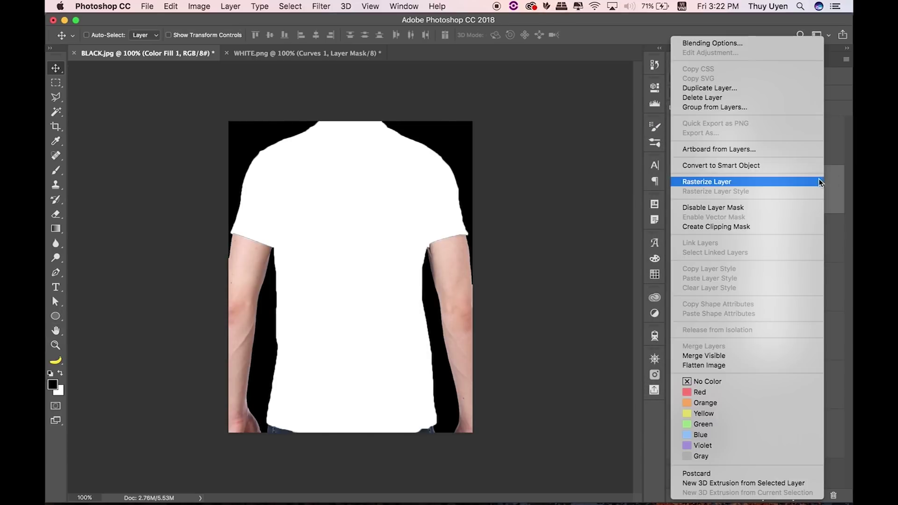
pyautogui.click(696, 41)
pyautogui.moveTo(465, 124); pyautogui.dragTo(666, 57)
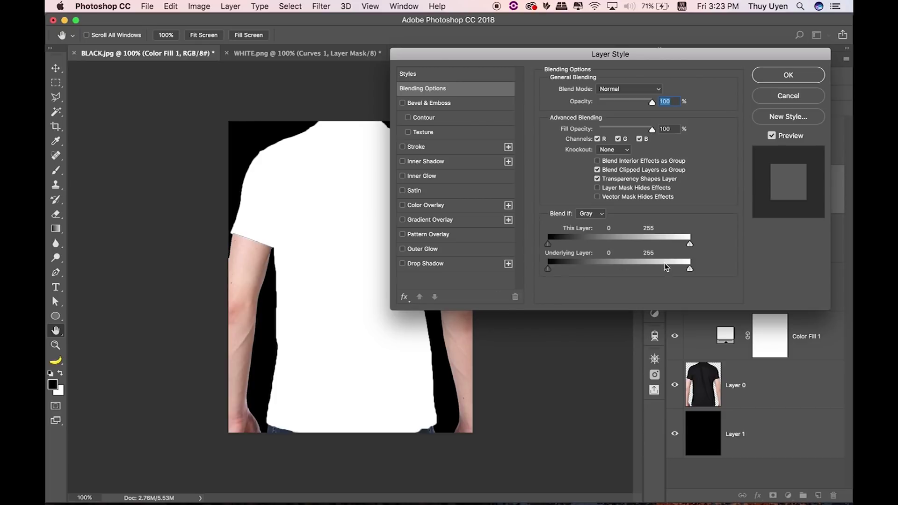
# - Try the top fill's Blend If sliders: This Layer white at 253 and Underlying Layer black at 190 and 203, resetting each
pyautogui.moveTo(690, 271); pyautogui.dragTo(692, 245)
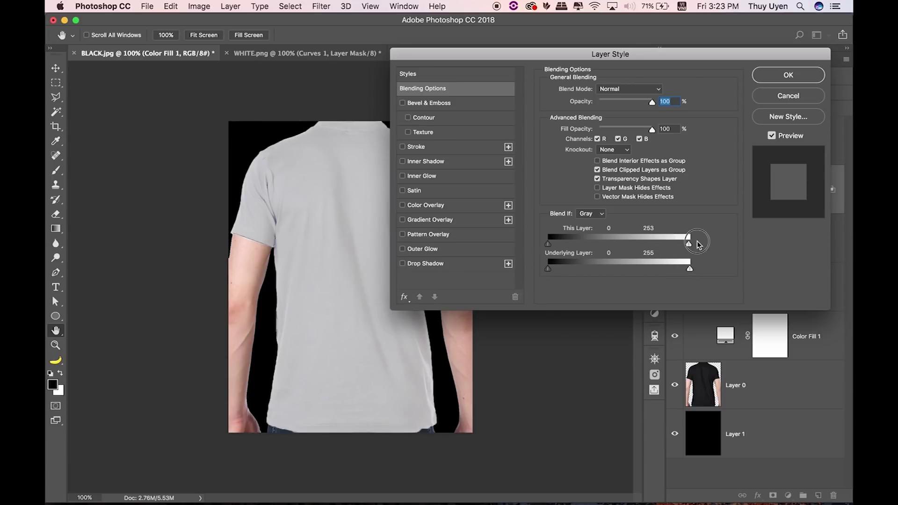
pyautogui.moveTo(551, 271); pyautogui.dragTo(654, 268)
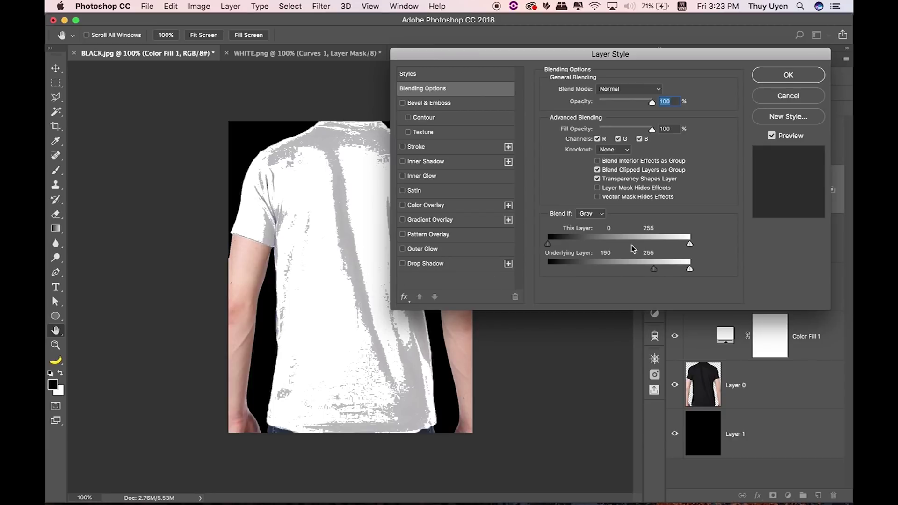
pyautogui.moveTo(654, 271); pyautogui.dragTo(542, 274)
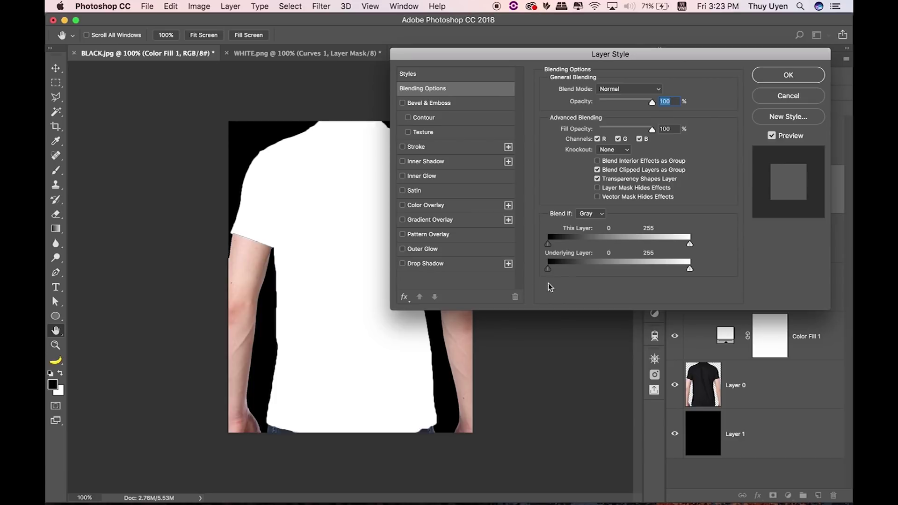
pyautogui.moveTo(549, 271); pyautogui.dragTo(661, 270)
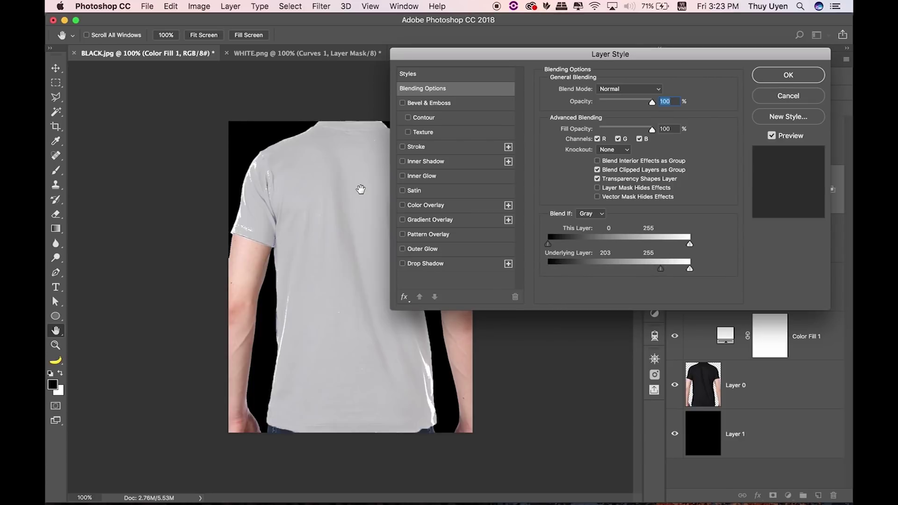
pyautogui.moveTo(661, 270); pyautogui.dragTo(550, 268)
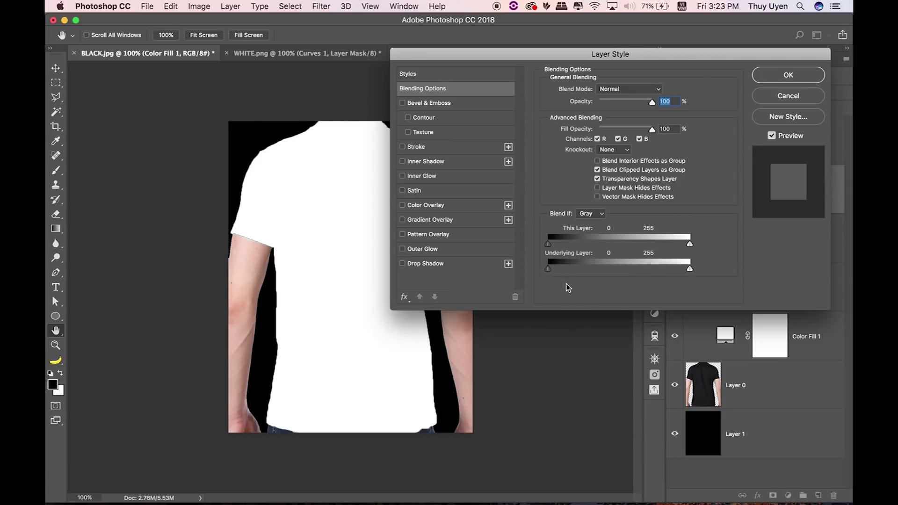
# - Split the Underlying Layer black Blend If slider to 0 / 223 and apply the blending options to the top fill
pyautogui.moveTo(549, 270); pyautogui.dragTo(557, 270)
pyautogui.moveTo(558, 272); pyautogui.dragTo(674, 270)
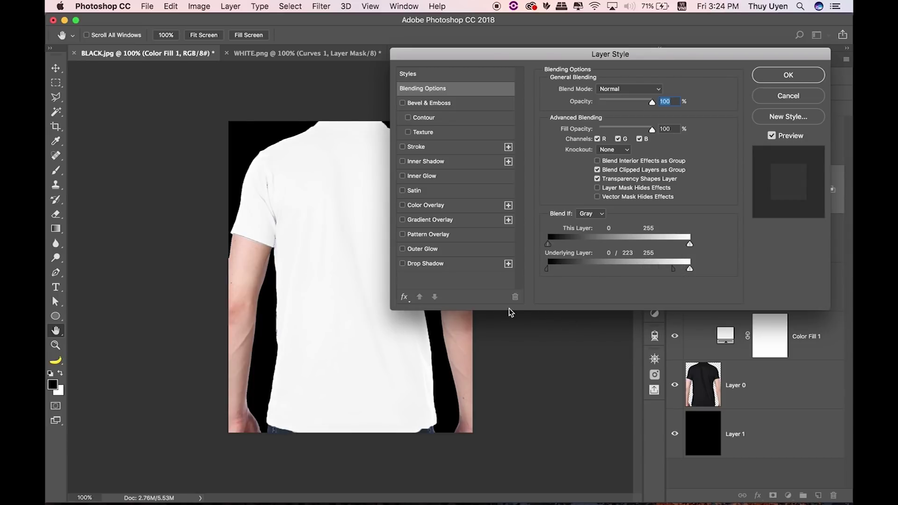
pyautogui.moveTo(560, 54); pyautogui.dragTo(624, 45)
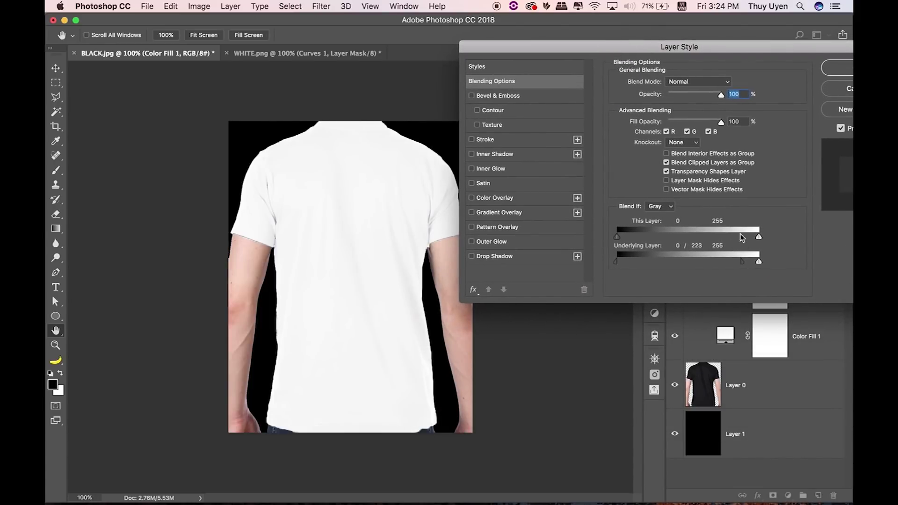
pyautogui.moveTo(758, 264); pyautogui.dragTo(738, 265)
pyautogui.click(845, 70)
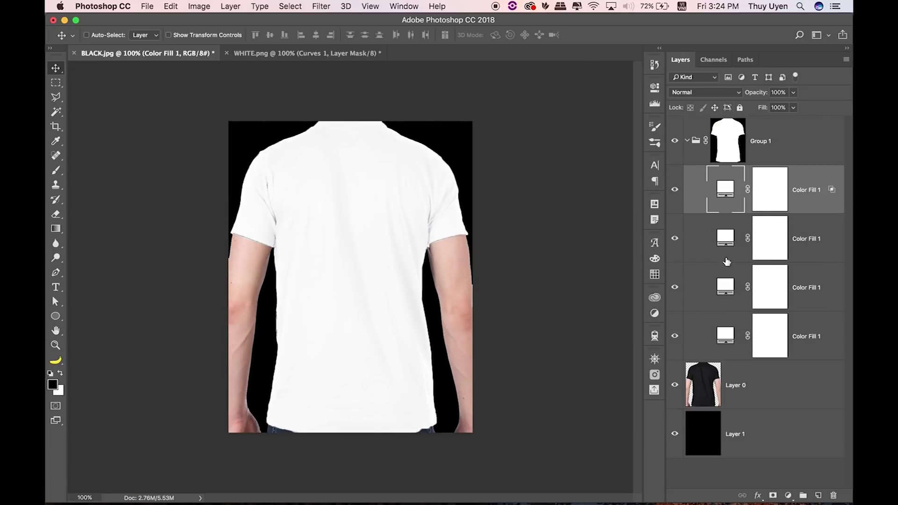
# - Add a Levels adjustment above the white fills and raise its black input level to deepen the shirt's folds
pyautogui.click(788, 495)
pyautogui.click(780, 327)
pyautogui.moveTo(507, 200); pyautogui.dragTo(579, 201)
pyautogui.moveTo(627, 230); pyautogui.dragTo(636, 231)
pyautogui.moveTo(627, 199); pyautogui.dragTo(634, 201)
pyautogui.moveTo(580, 201); pyautogui.dragTo(582, 201)
pyautogui.click(622, 83)
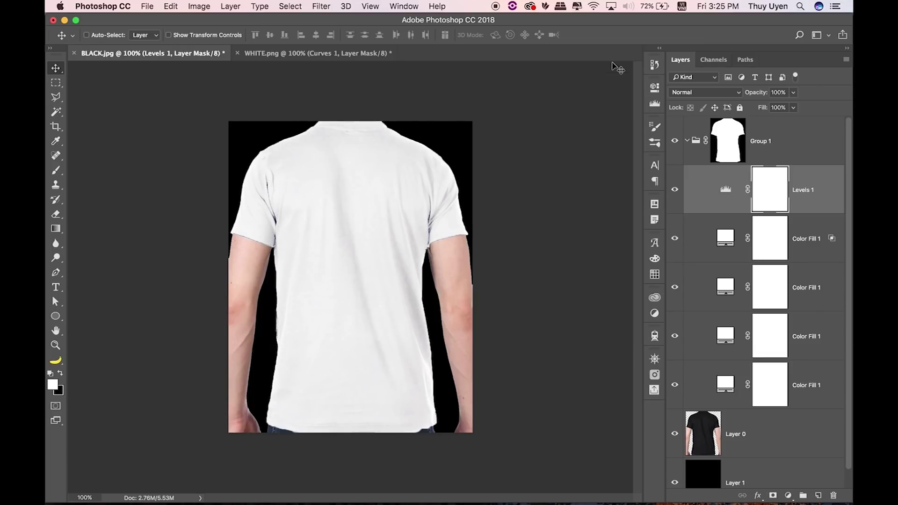
# - Add a Black & White adjustment above Levels and raise its Blues to 210 to lighten the armpit folds
pyautogui.press('super+minus')
pyautogui.press('super+plus')
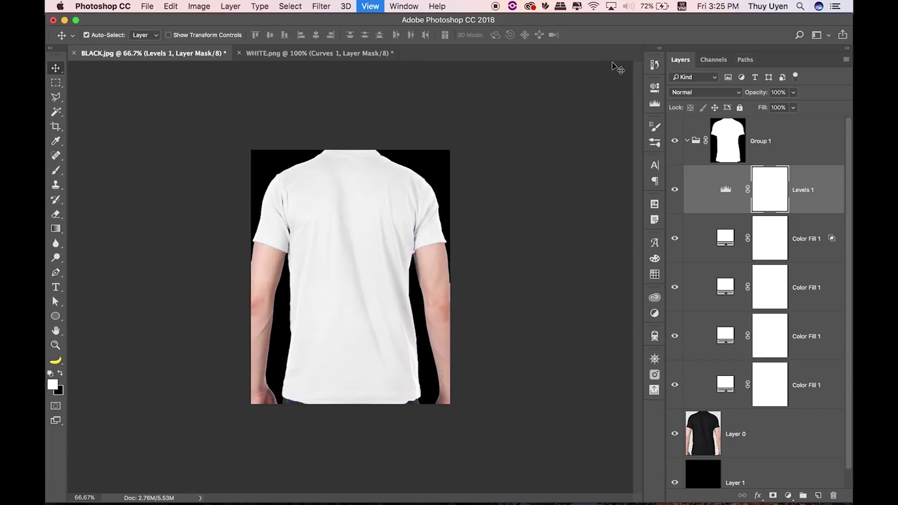
pyautogui.moveTo(266, 208); pyautogui.dragTo(319, 237)
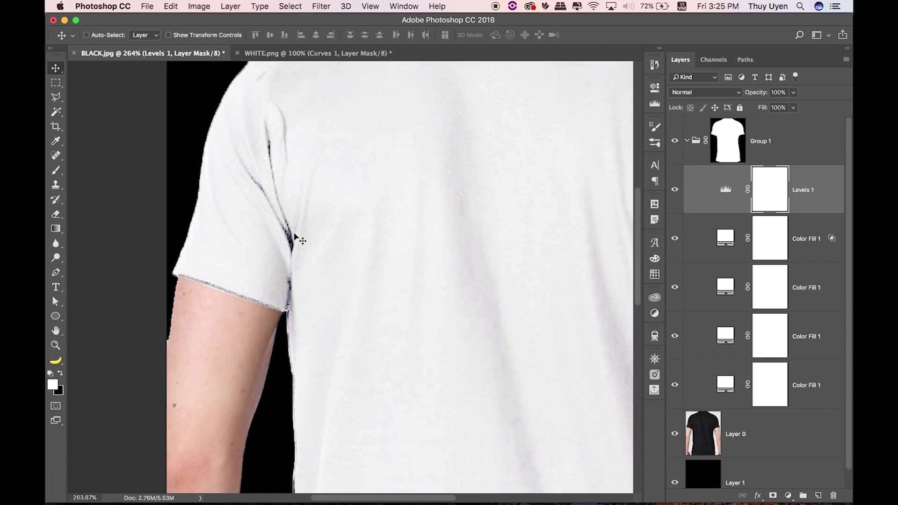
pyautogui.press('super+minus')
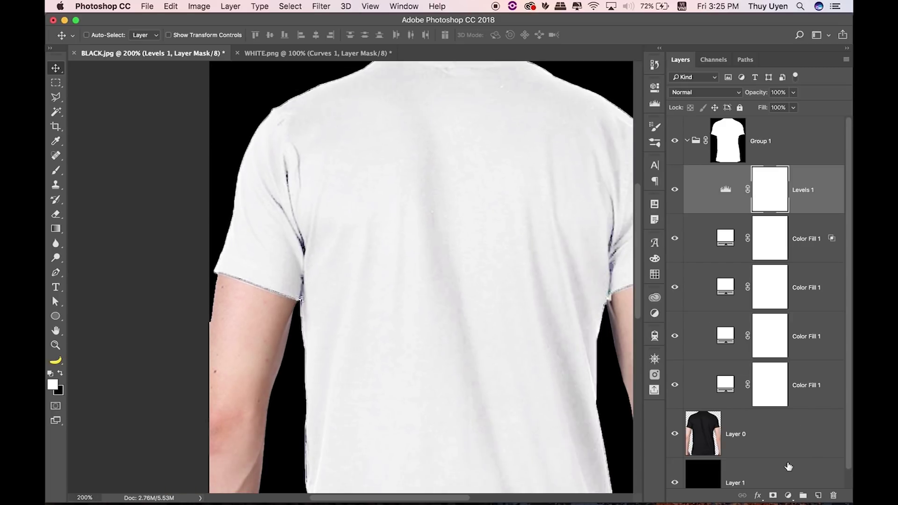
pyautogui.click(788, 496)
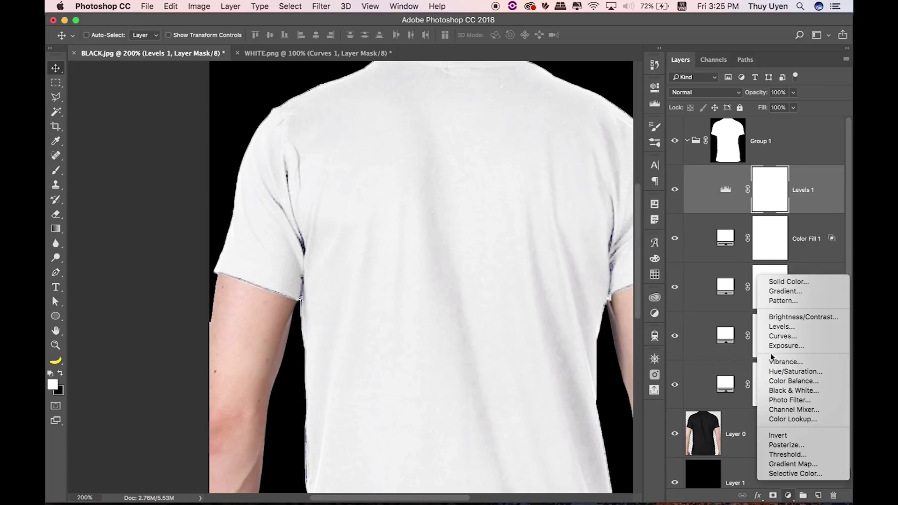
pyautogui.click(779, 390)
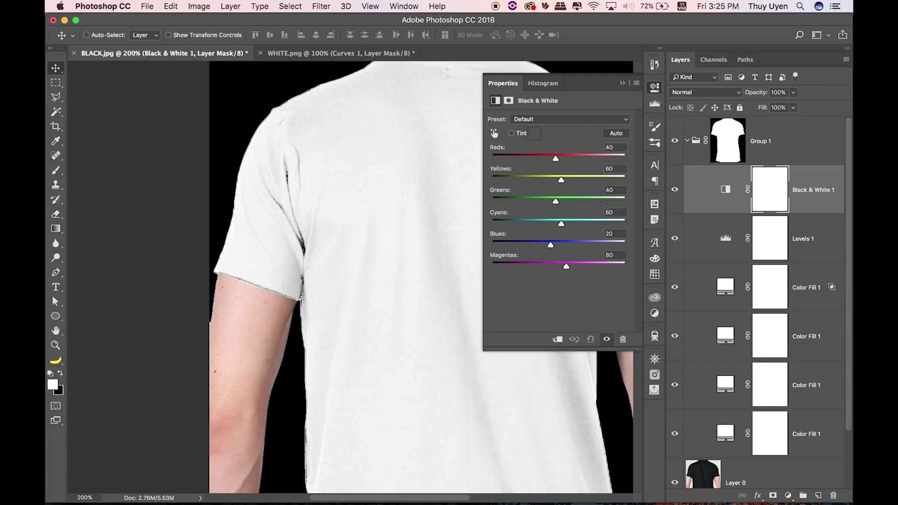
pyautogui.moveTo(292, 228); pyautogui.dragTo(334, 228)
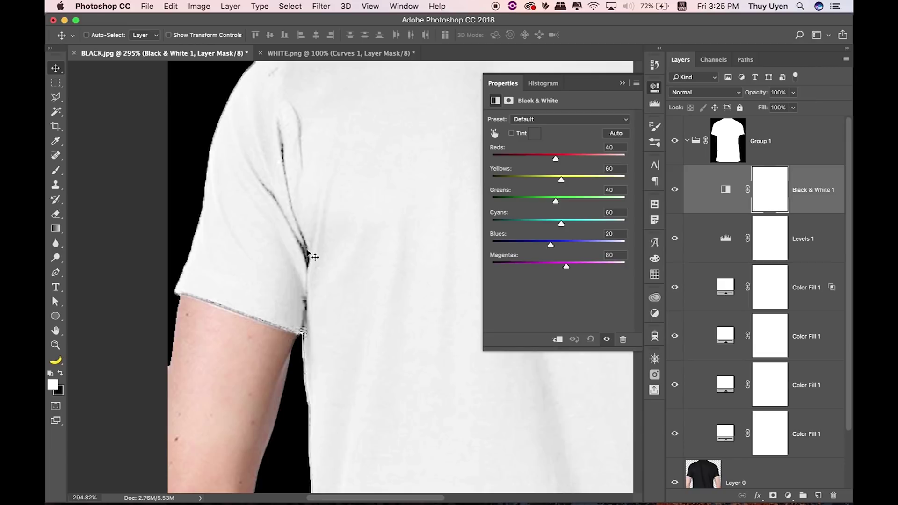
pyautogui.click(494, 134)
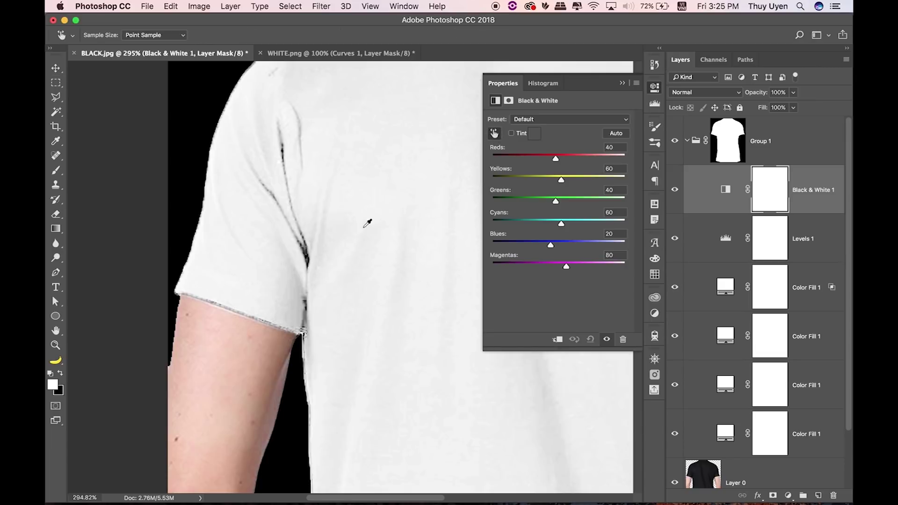
pyautogui.moveTo(307, 252); pyautogui.dragTo(507, 185)
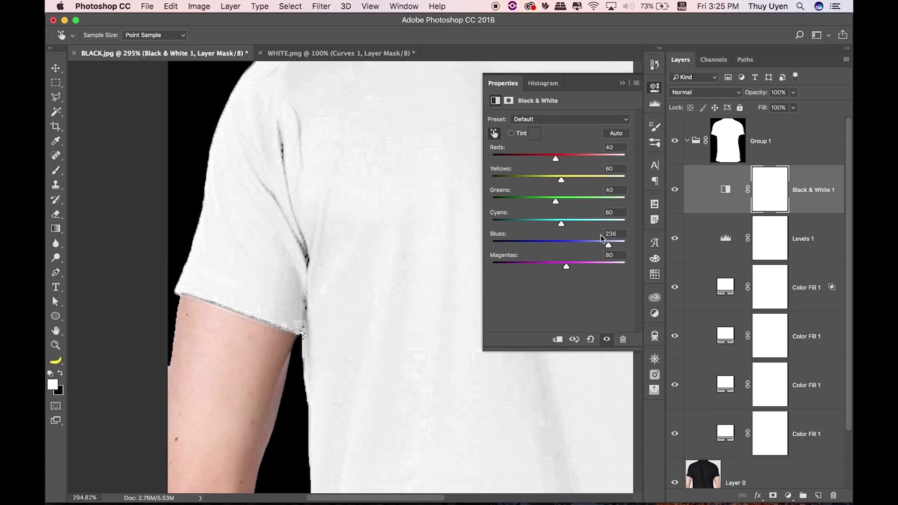
pyautogui.press('super+1')
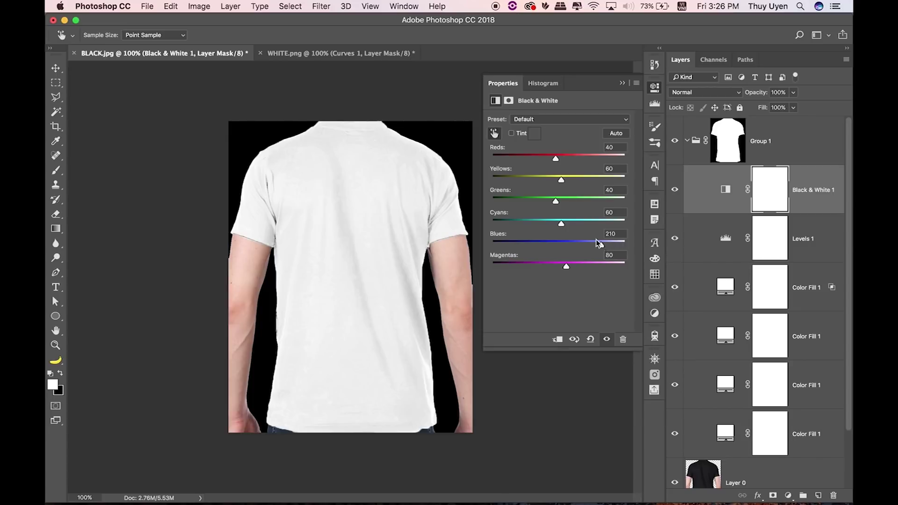
# - Refine the Black & White adjustment with Reds 31, Yellows 170, Greens 67 and Blues about 275
pyautogui.moveTo(264, 199); pyautogui.dragTo(302, 212)
pyautogui.press('v')
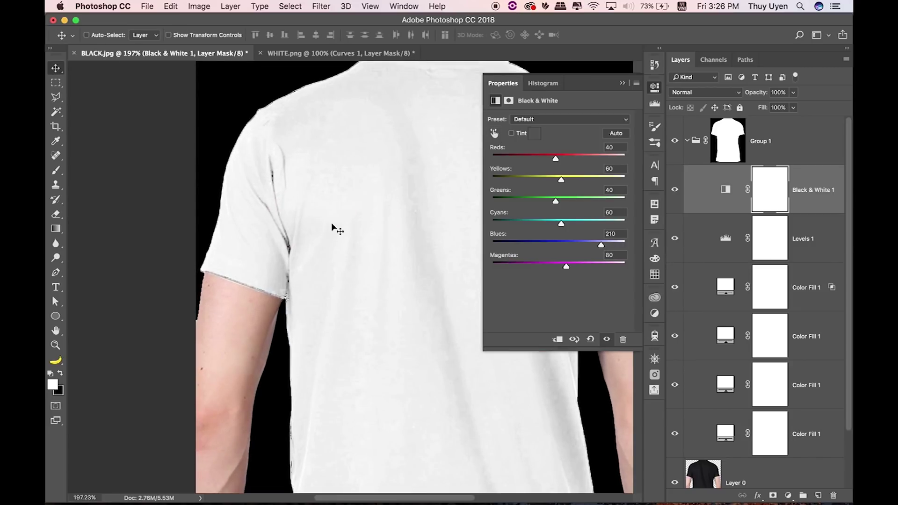
pyautogui.click(494, 133)
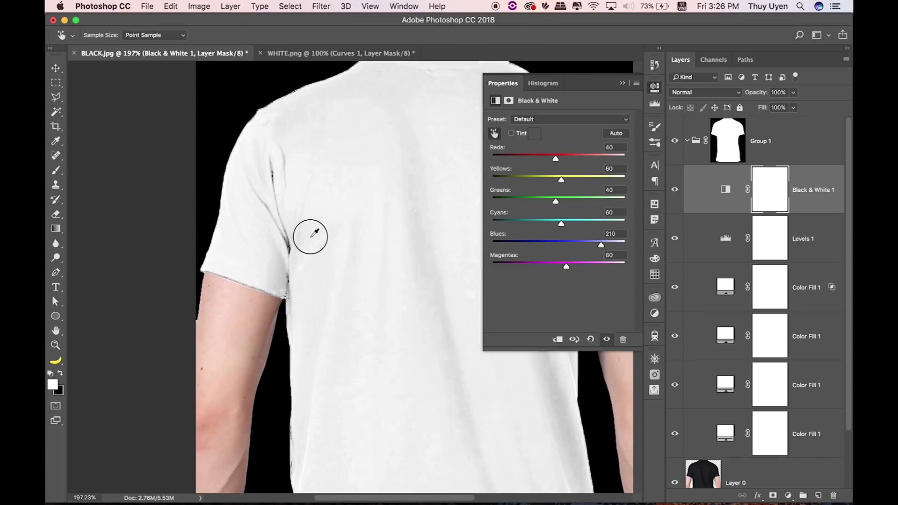
pyautogui.moveTo(270, 231); pyautogui.dragTo(309, 226)
pyautogui.moveTo(557, 159)
pyautogui.mouseDown()
pyautogui.moveTo(603, 152)
pyautogui.moveTo(538, 162)
pyautogui.moveTo(555, 161)
pyautogui.mouseUp()
pyautogui.moveTo(563, 179); pyautogui.dragTo(591, 179)
pyautogui.moveTo(552, 203); pyautogui.dragTo(563, 200)
pyautogui.moveTo(622, 240)
pyautogui.mouseDown()
pyautogui.moveTo(578, 245)
pyautogui.moveTo(619, 247)
pyautogui.mouseUp()
pyautogui.press('super+1')
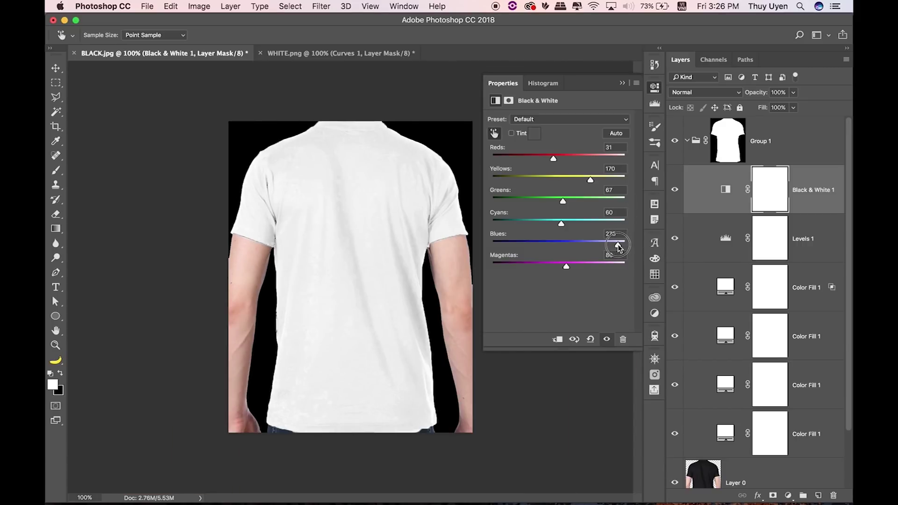
pyautogui.click(620, 30)
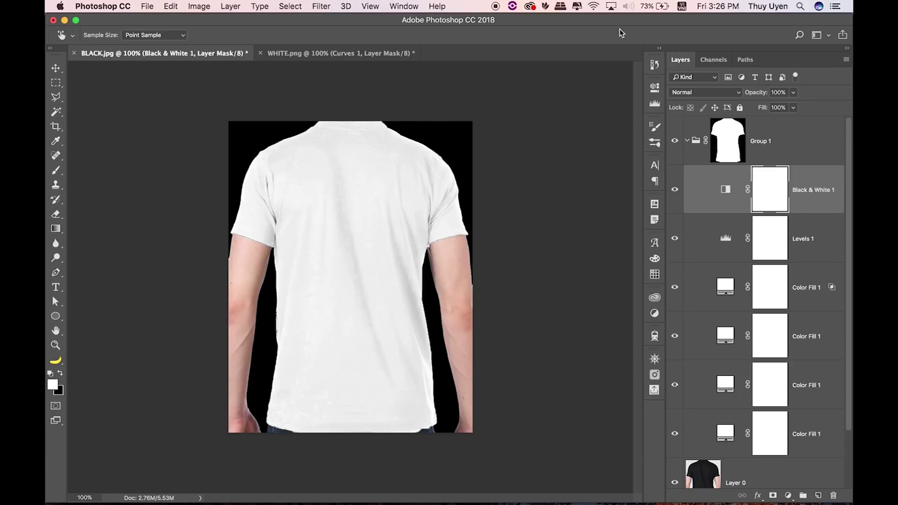
# - Examine the recoloured shirt at full view and up close around the sleeve and armpit for leftover dark marks
pyautogui.press('super+equal')
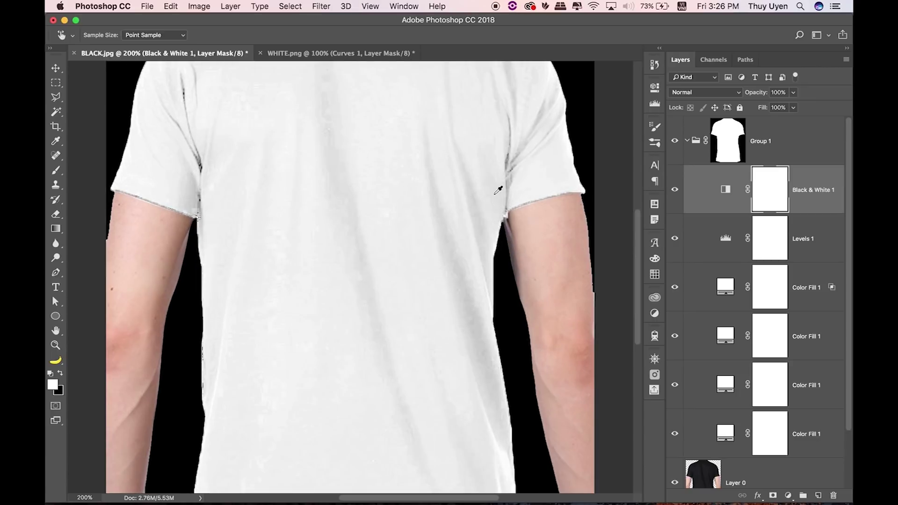
pyautogui.press('v')
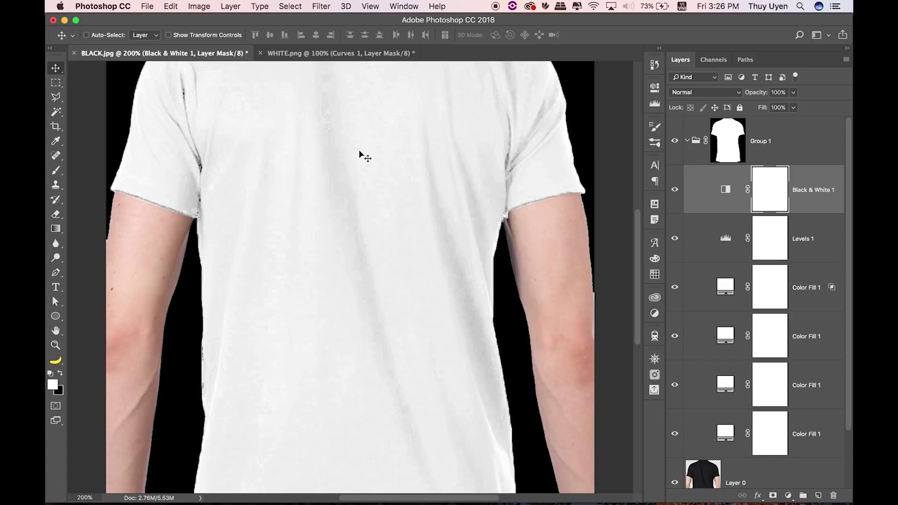
pyautogui.press('super+minus')
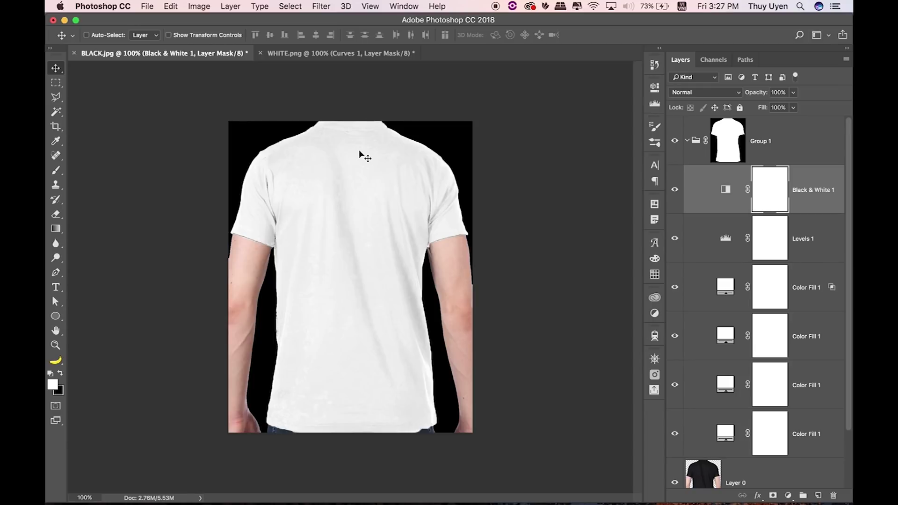
pyautogui.press('super+equal')
pyautogui.press('super+equal')
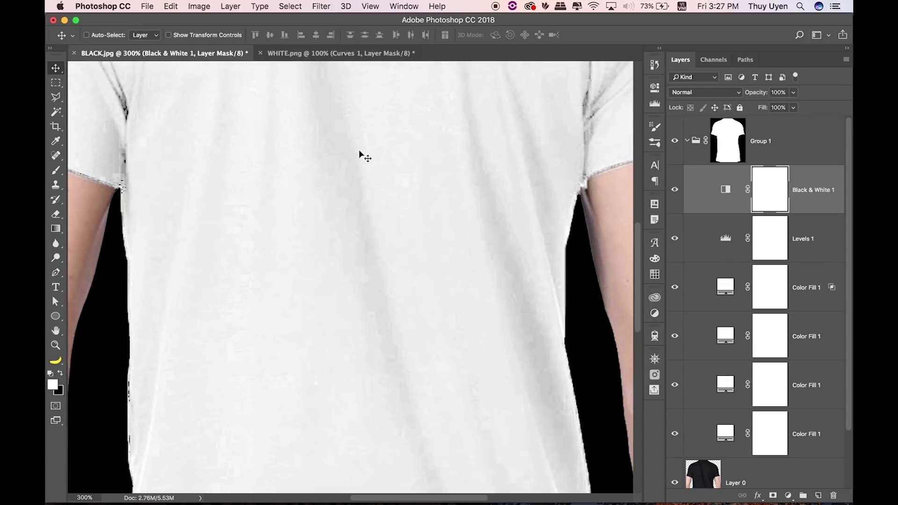
pyautogui.scroll(5, 363, 156)
pyautogui.hscroll(-5, 364, 157)
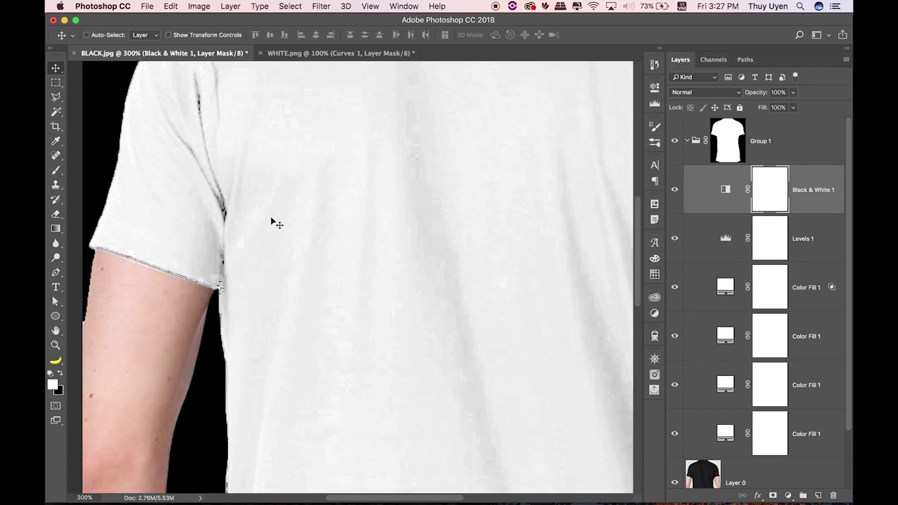
pyautogui.hscroll(-8, 347, 210)
pyautogui.scroll(4, 347, 211)
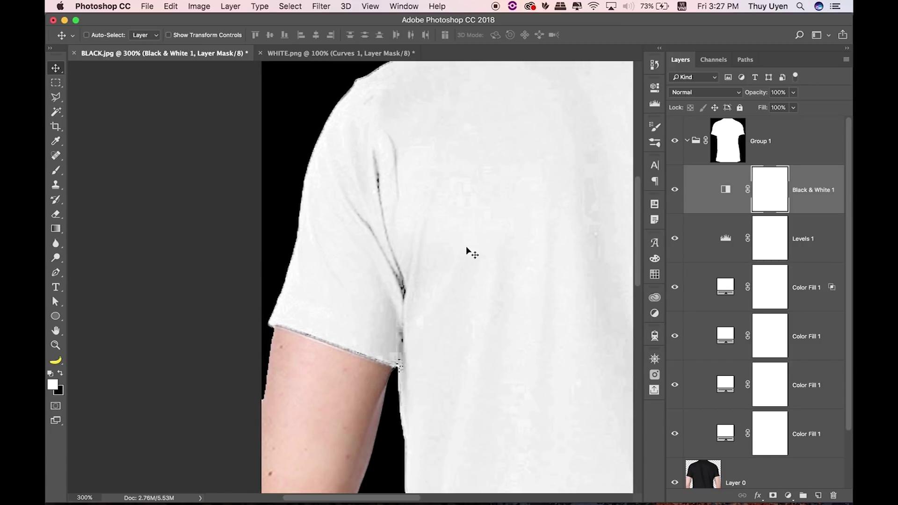
pyautogui.scroll(3, 379, 257)
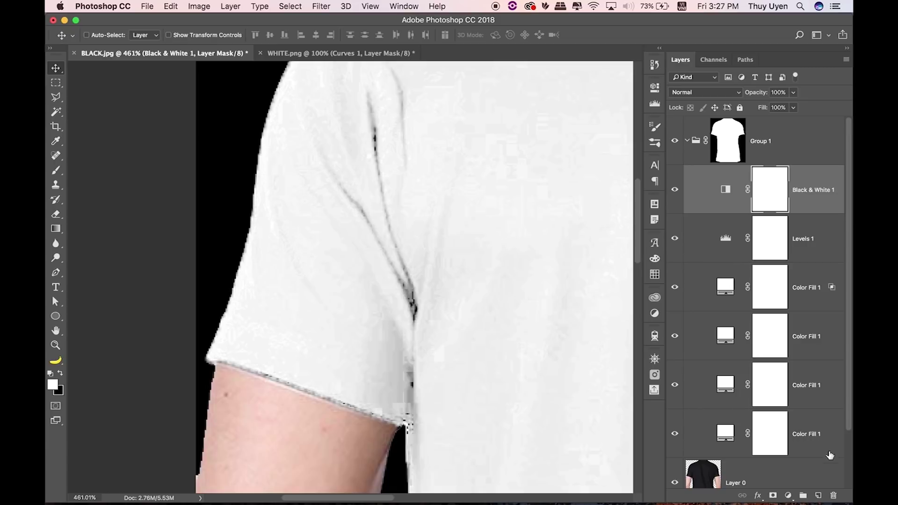
# - Create an empty layer above the Black & White adjustment and set up the Clone Stamp with an 8 px brush
pyautogui.click(818, 497)
pyautogui.click(56, 185)
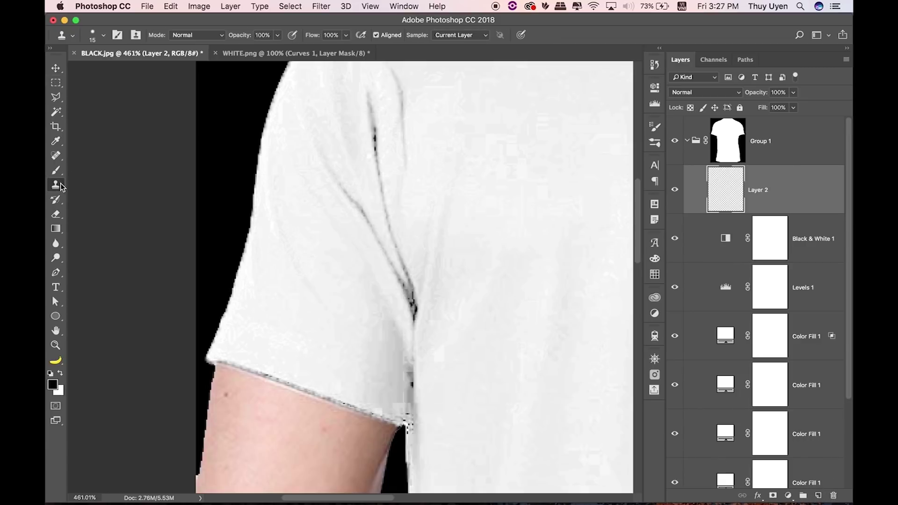
pyautogui.press('[')
pyautogui.press('[')
pyautogui.scroll(2, 383, 130)
# - Set the Clone Stamp to sample All Layers and clone clean fabric over the dark spot on the upper sleeve fold
pyautogui.keyDown('alt'); pyautogui.click(371, 118); pyautogui.keyUp('alt')
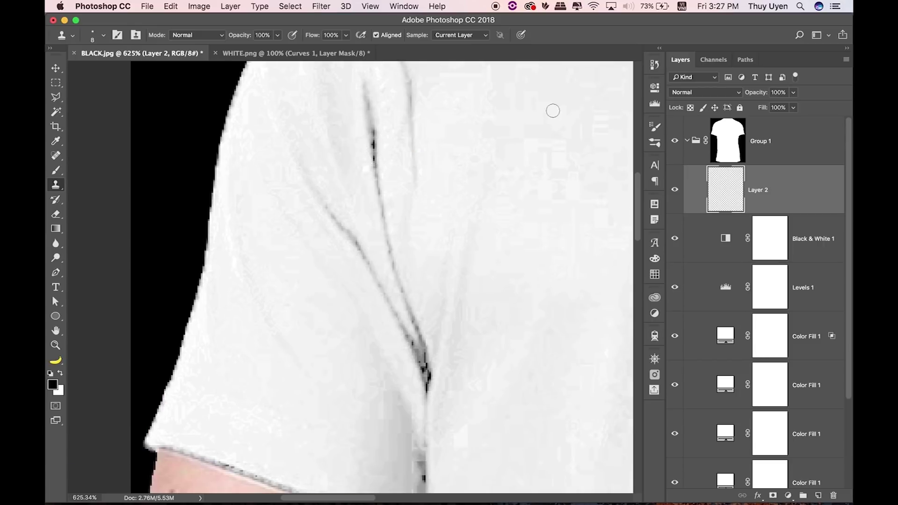
pyautogui.click(675, 189)
pyautogui.click(461, 34)
pyautogui.click(452, 51)
pyautogui.keyDown('alt'); pyautogui.click(371, 118); pyautogui.keyUp('alt')
pyautogui.click(376, 155)
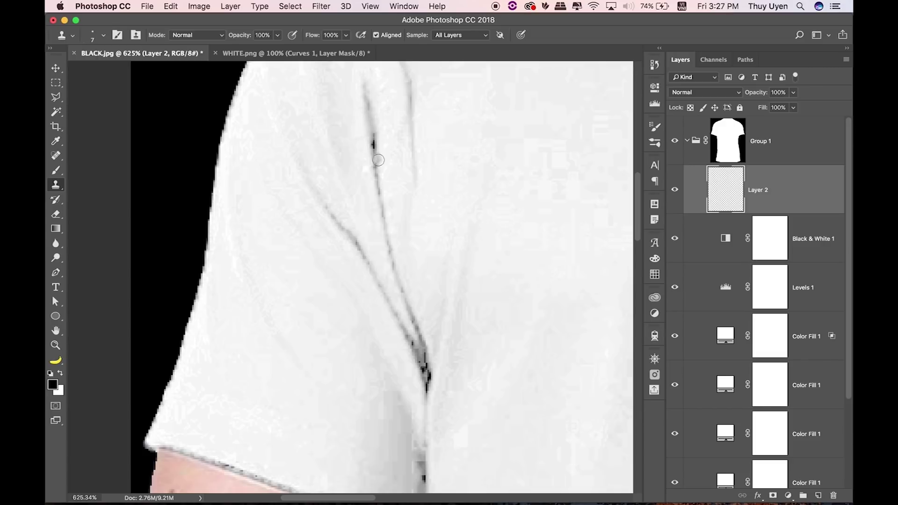
pyautogui.moveTo(372, 155); pyautogui.dragTo(372, 137)
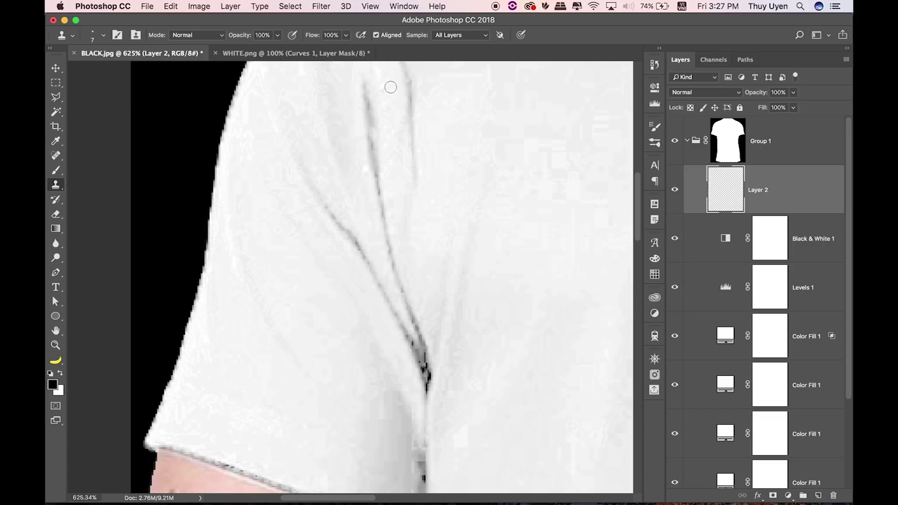
# - Clone fabric over the thin dark crease along the upper sleeve fold
pyautogui.keyDown('alt'); pyautogui.click(369, 119); pyautogui.keyUp('alt')
pyautogui.moveTo(372, 135); pyautogui.dragTo(370, 125)
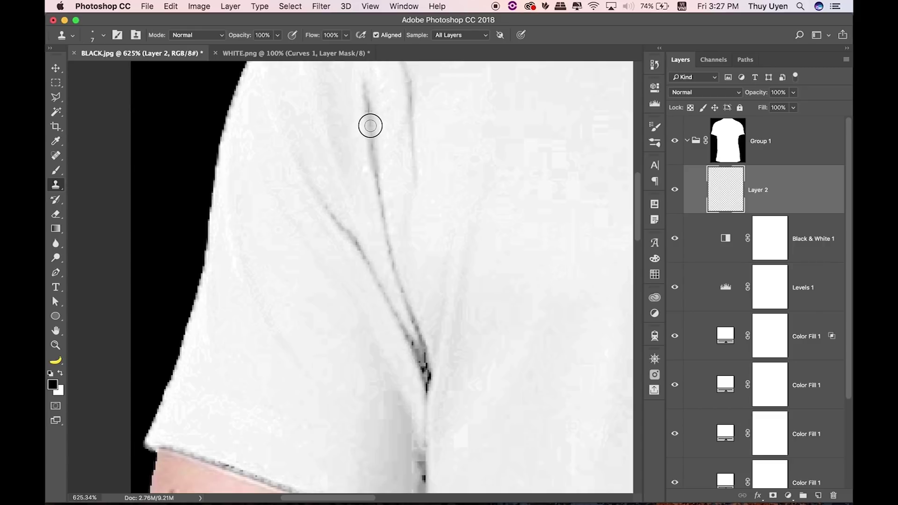
# - Clone clean fabric over the black pixels at the armpit and along the sleeve seam below it with a 3 px brush
pyautogui.keyDown('alt'); pyautogui.click(413, 343); pyautogui.keyUp('alt')
pyautogui.press('super+plus')
pyautogui.press('super+plus')
pyautogui.moveTo(444, 312); pyautogui.dragTo(343, 175)
pyautogui.press('[')
pyautogui.press('[')
pyautogui.press('[')
pyautogui.press('[')
pyautogui.press('[')
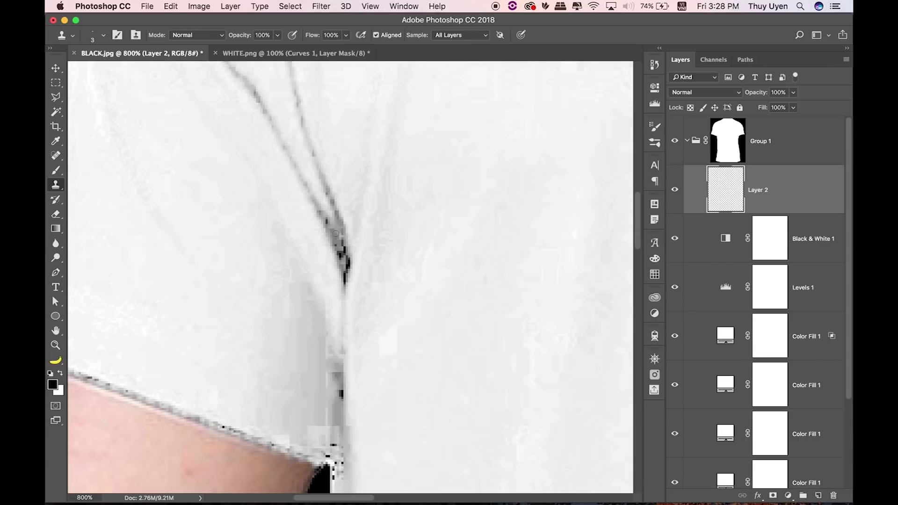
pyautogui.keyDown('alt'); pyautogui.click(335, 230); pyautogui.keyUp('alt')
pyautogui.click(326, 221)
pyautogui.keyDown('alt'); pyautogui.click(341, 244); pyautogui.keyUp('alt')
pyautogui.click(342, 234)
pyautogui.click(334, 242)
pyautogui.click(340, 253)
pyautogui.click(342, 254)
pyautogui.moveTo(345, 277)
pyautogui.mouseDown()
pyautogui.moveTo(347, 259)
pyautogui.moveTo(489, 138)
pyautogui.mouseUp()
pyautogui.keyDown('alt'); pyautogui.click(339, 412); pyautogui.keyUp('alt')
pyautogui.click(340, 391)
# - Clone over the dark specks along the sleeve hem and its corner beside the body with a 6 px brush
pyautogui.press(']')
pyautogui.press(']')
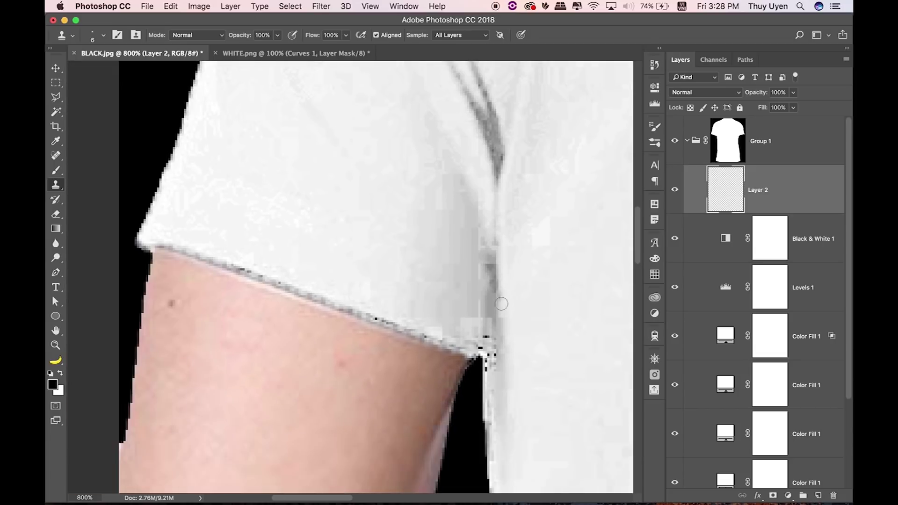
pyautogui.keyDown('alt'); pyautogui.click(158, 239); pyautogui.keyUp('alt')
pyautogui.moveTo(159, 242); pyautogui.dragTo(299, 281)
pyautogui.keyDown('alt'); pyautogui.click(329, 267); pyautogui.keyUp('alt')
pyautogui.moveTo(369, 307)
pyautogui.mouseDown()
pyautogui.moveTo(486, 338)
pyautogui.moveTo(475, 335)
pyautogui.moveTo(489, 369)
pyautogui.mouseUp()
pyautogui.keyDown('alt'); pyautogui.click(494, 285); pyautogui.keyUp('alt')
pyautogui.keyDown('alt'); pyautogui.click(494, 378); pyautogui.keyUp('alt')
# - Clone fabric over the dark crease at the opposite sleeve's armpit with a 5 px brush
pyautogui.press('super+minus')
pyautogui.press('super+minus')
pyautogui.press('super+minus')
pyautogui.press('super+minus')
pyautogui.press('super+minus')
pyautogui.press('super+minus')
pyautogui.press('super+minus')
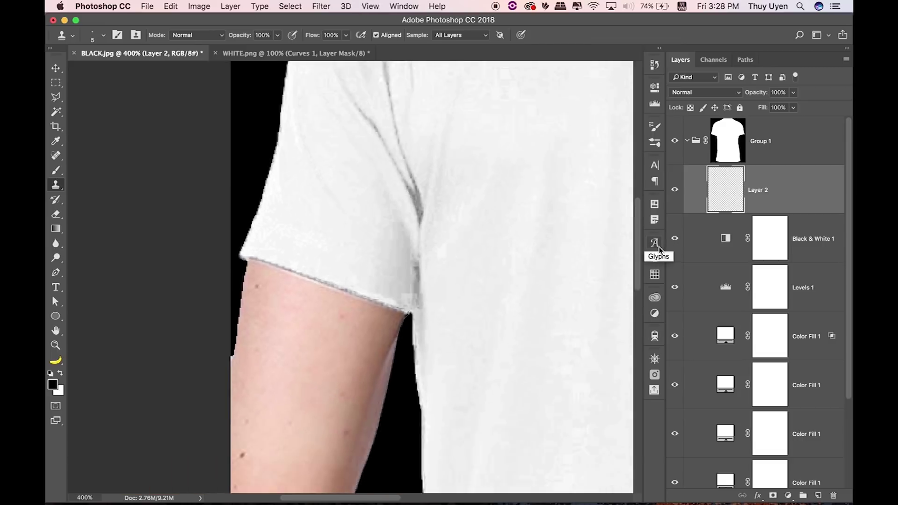
pyautogui.press('super+0')
pyautogui.moveTo(475, 228); pyautogui.dragTo(514, 228)
pyautogui.press('[')
pyautogui.press('[')
pyautogui.press('[')
pyautogui.keyDown('alt'); pyautogui.click(429, 285); pyautogui.keyUp('alt')
pyautogui.moveTo(428, 299); pyautogui.dragTo(430, 275)
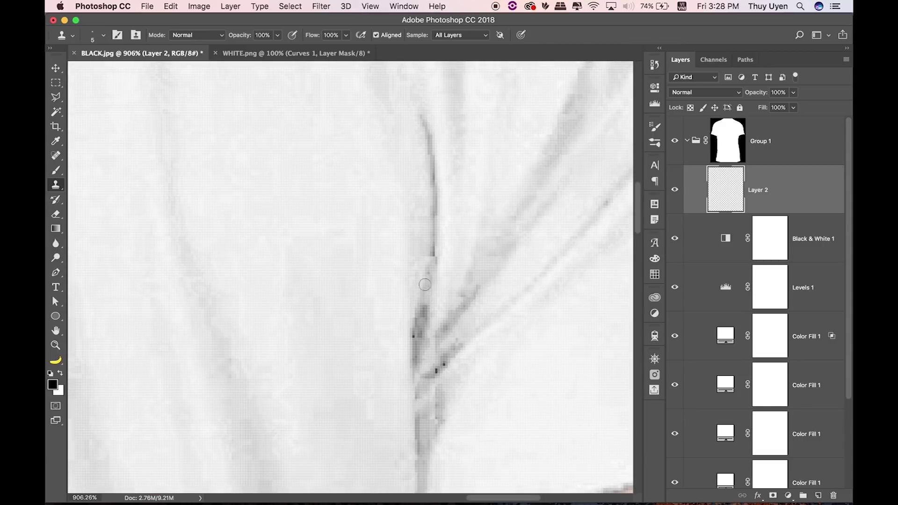
# - Switch to the Move tool and examine the retouched shirt at full view and its body fabric up close
pyautogui.press('v')
pyautogui.press('super+minus')
pyautogui.press('super+minus')
pyautogui.press('super+minus')
pyautogui.press('super+minus')
pyautogui.press('super+minus')
pyautogui.press('super+minus')
pyautogui.press('super+minus')
pyautogui.press('super+minus')
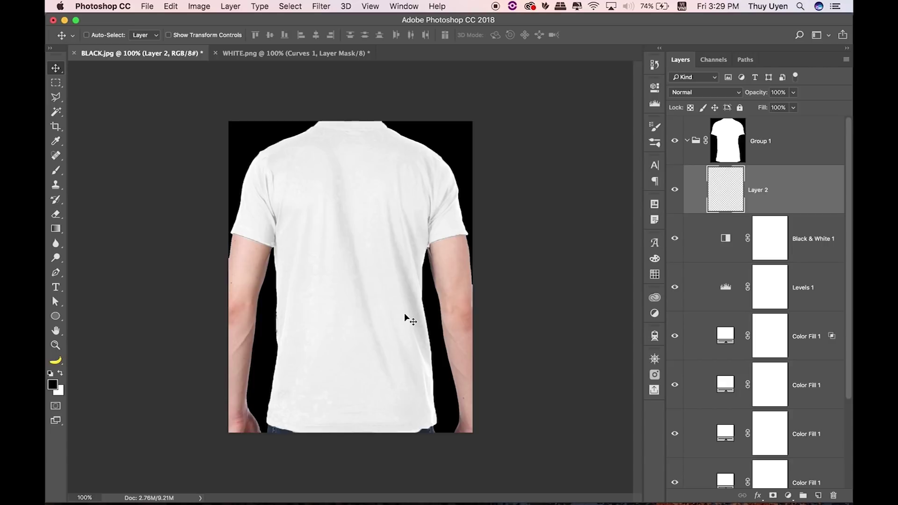
pyautogui.press('super+plus')
pyautogui.press('super+plus')
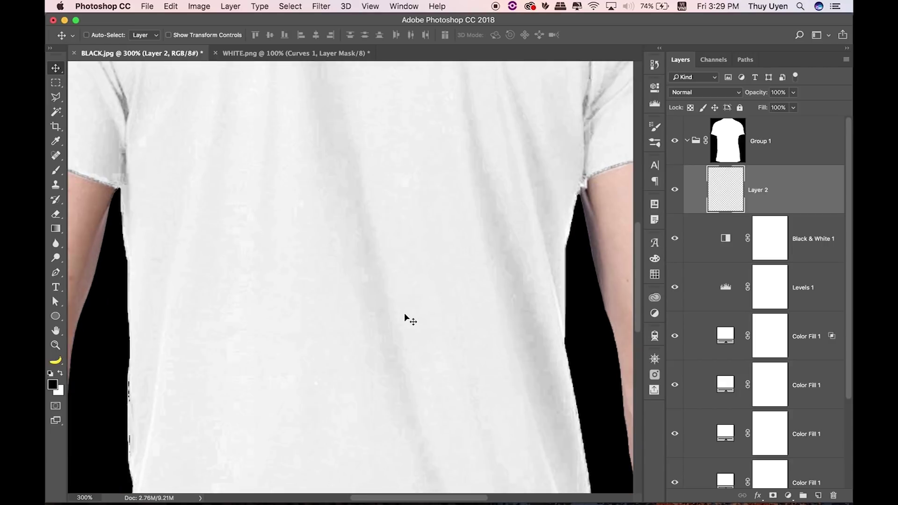
pyautogui.press('super+plus')
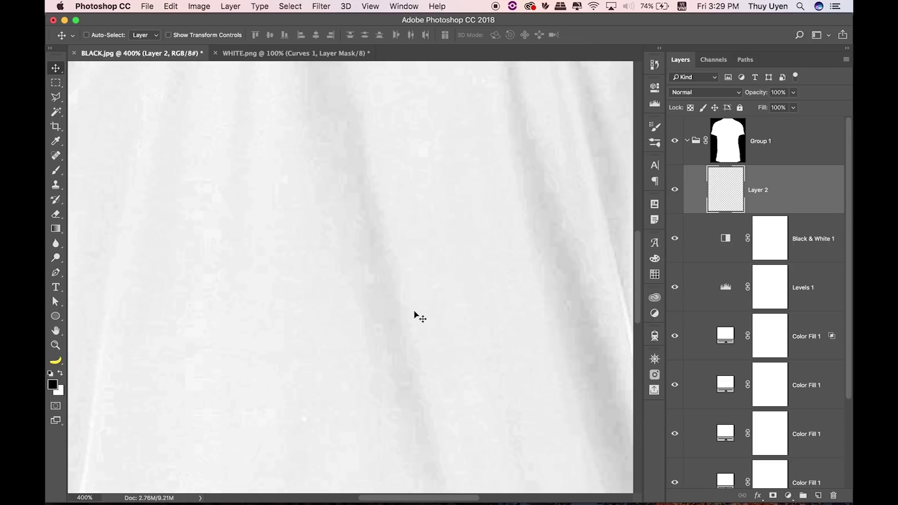
pyautogui.press('super+minus')
pyautogui.press('super+minus')
pyautogui.press('super+minus')
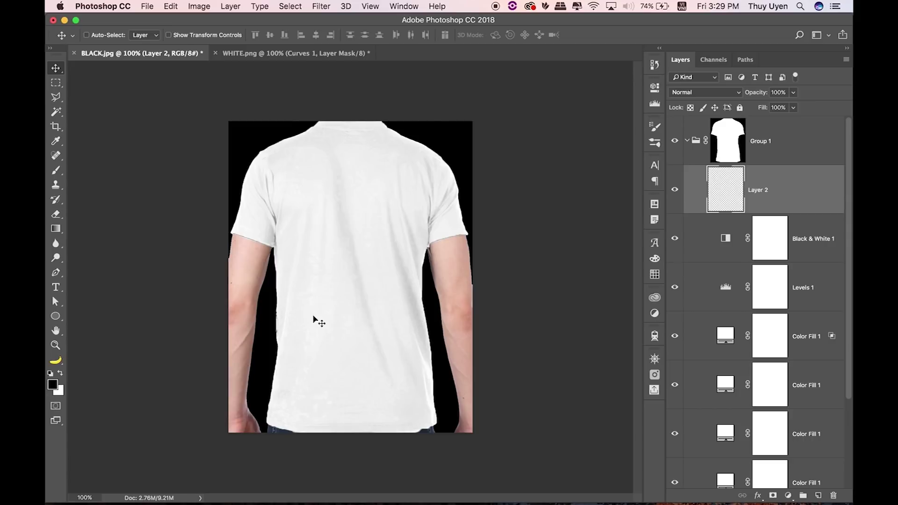
# - Open the foreground colour for editing and pick pure white from the colour field
pyautogui.click(56, 385)
pyautogui.moveTo(256, 68); pyautogui.dragTo(490, 148)
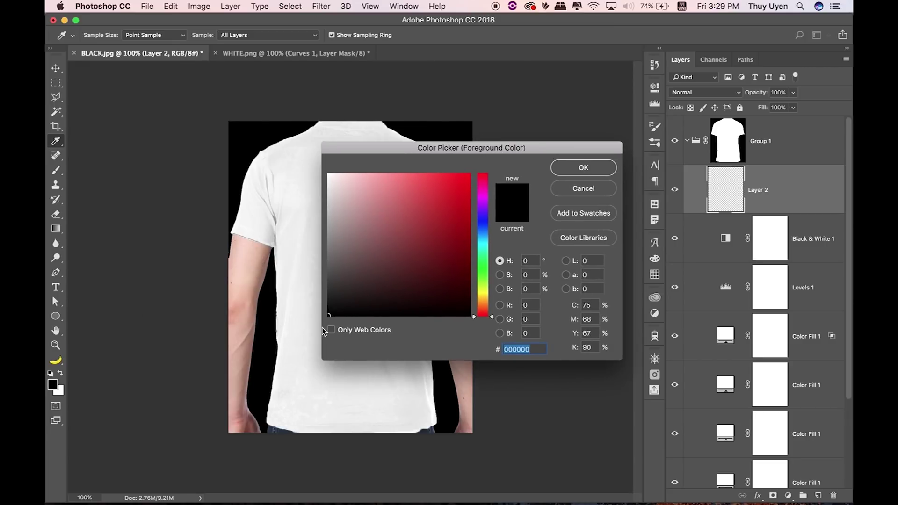
pyautogui.click(324, 160)
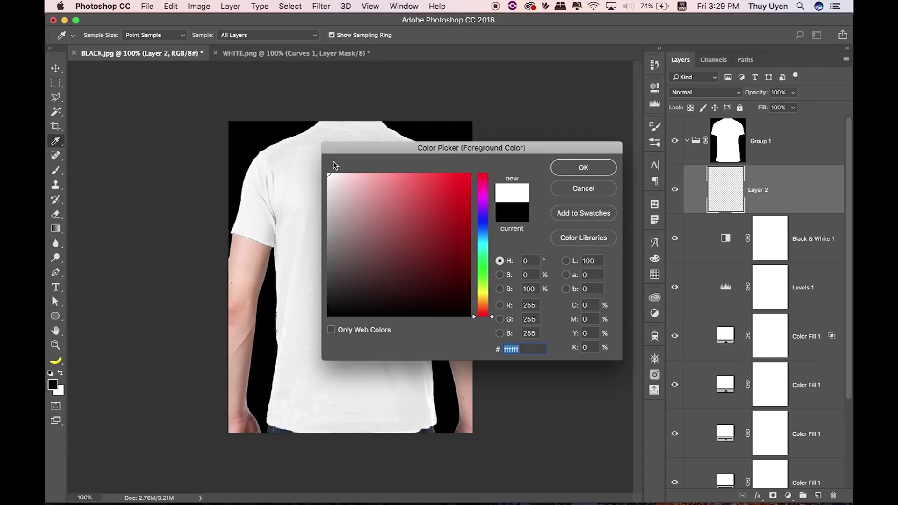
# - Set the foreground colour to black with RGB values 0, 0, 0
pyautogui.doubleClick(534, 306)
pyautogui.write('0')
pyautogui.press('Tab')
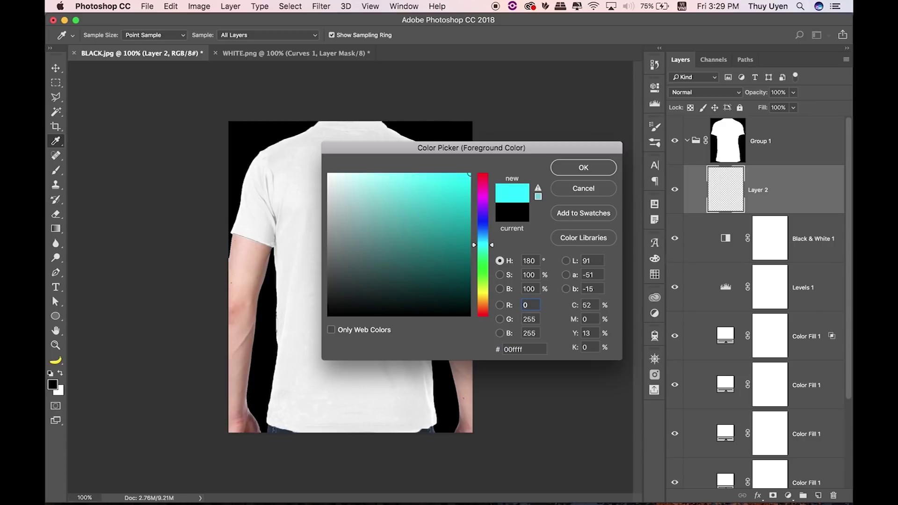
pyautogui.write('0')
pyautogui.press('Tab')
pyautogui.write('0')
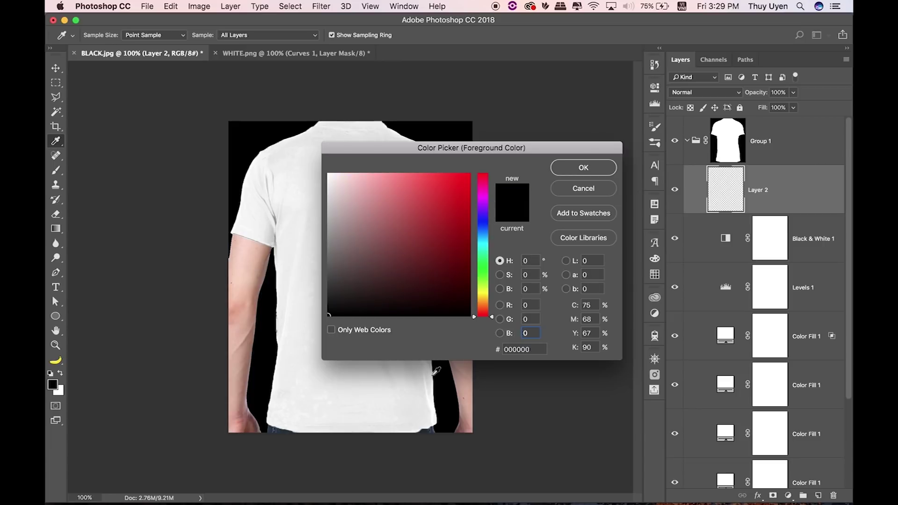
# - Set the foreground colour to white with RGB values 255, 255, 255 and accept it
pyautogui.click(530, 305)
pyautogui.write('255')
pyautogui.press('Tab')
pyautogui.write('255')
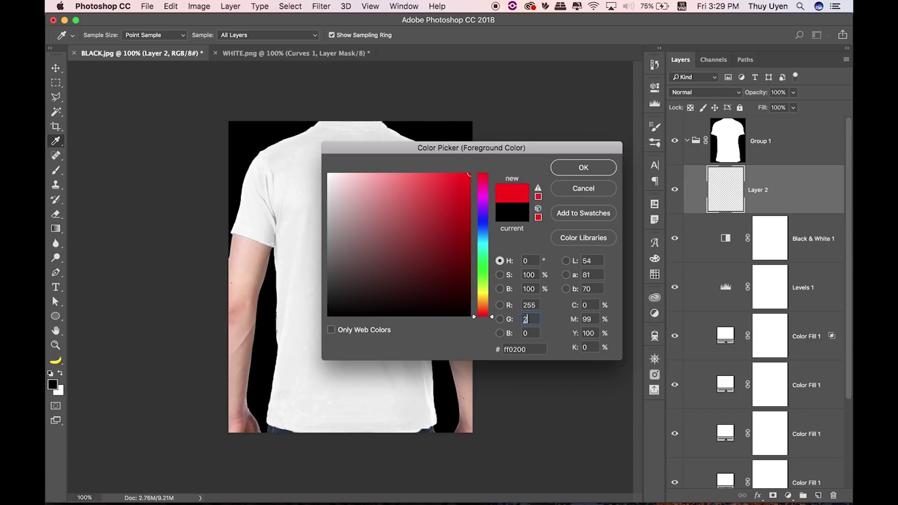
pyautogui.press('Tab')
pyautogui.write('255')
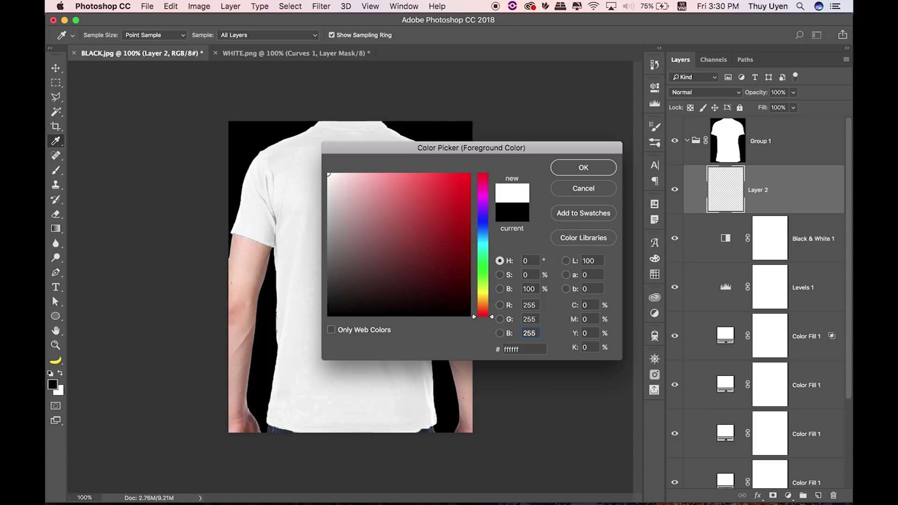
pyautogui.click(583, 168)
# - Inspect the recoloured shirt's fabric tones at 300% and at full view with the Move tool active
pyautogui.press('v')
pyautogui.press('super+plus')
pyautogui.press('super+plus')
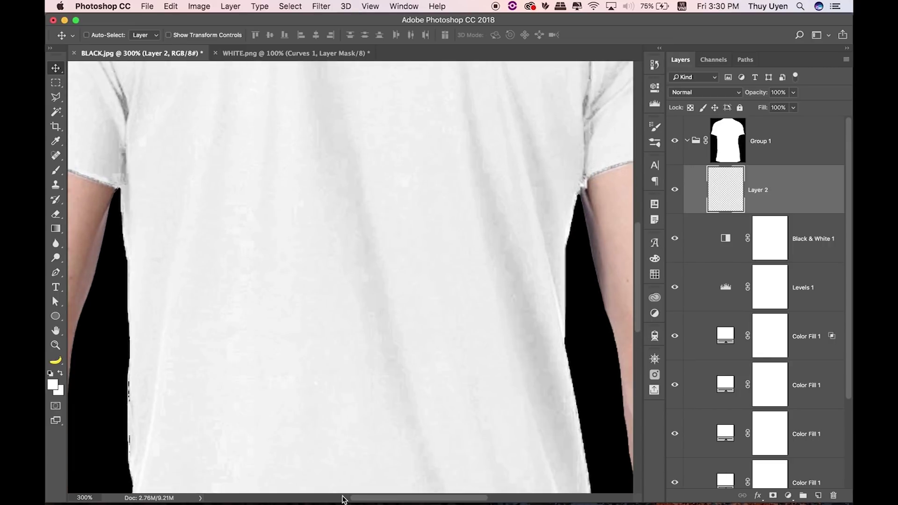
pyautogui.press('super+minus')
pyautogui.press('super+minus')
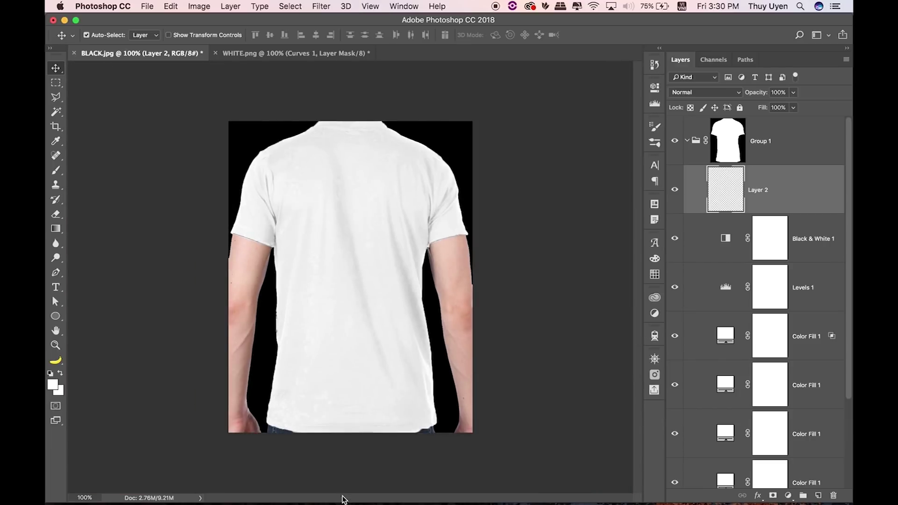
pyautogui.press('super+minus')
pyautogui.press('super+plus')
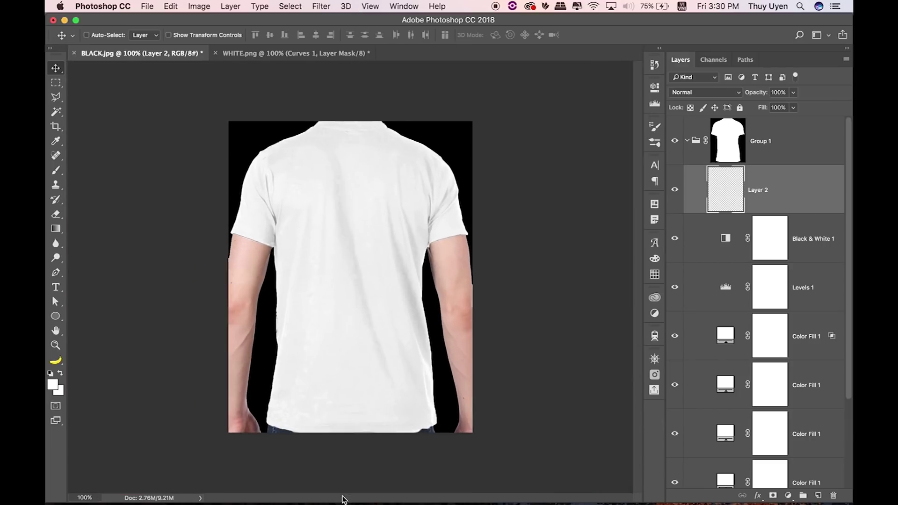